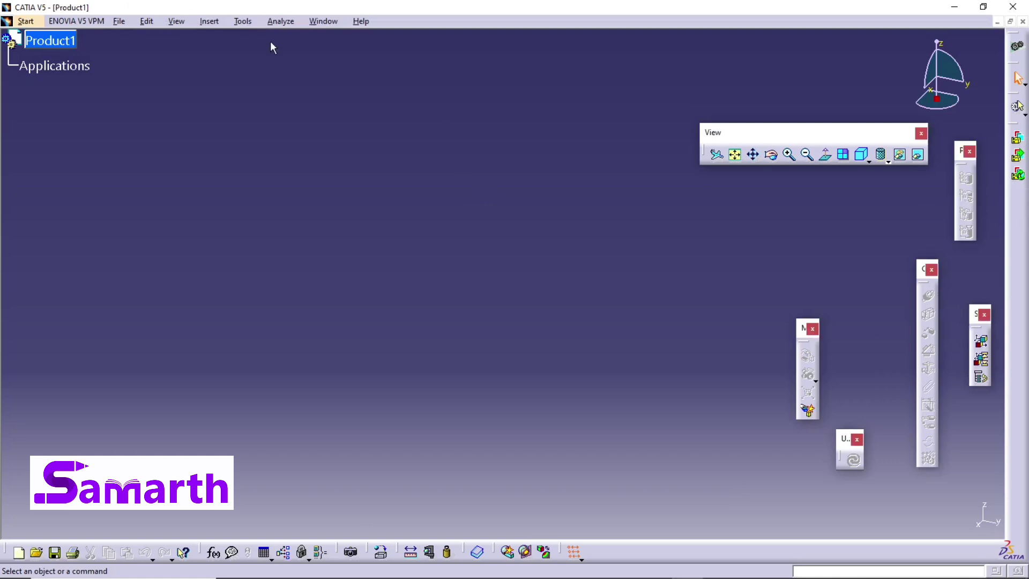
Step: Insert the existing Body 1, Cup1, Nut1, Screw Spindle 1, Screw, Tommy bar and Washer2 parts from the Screw jack 1 folder into Product1
{"action": "left_click", "coordinate": [244, 21]}
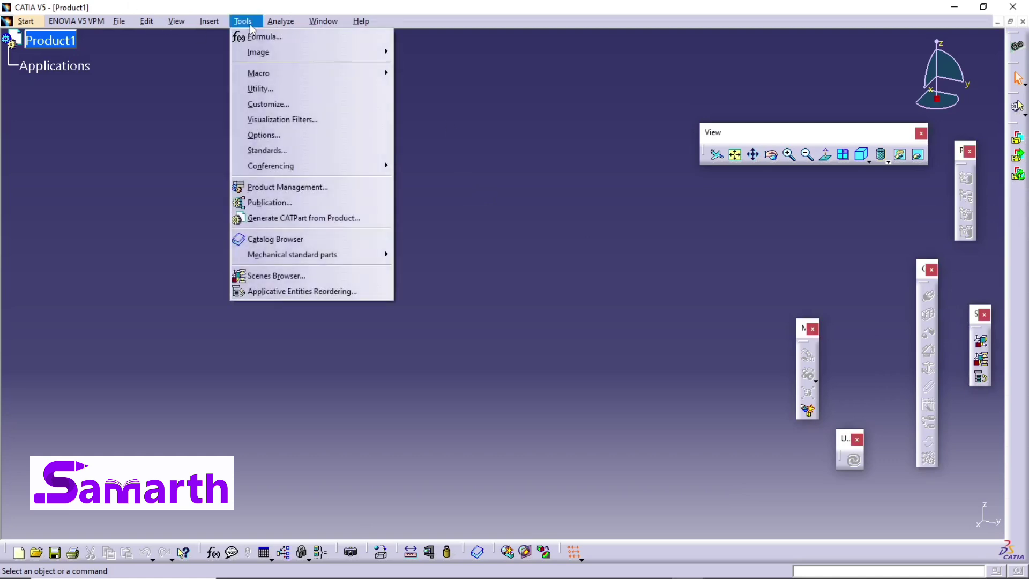
{"action": "mouse_move", "coordinate": [208, 21]}
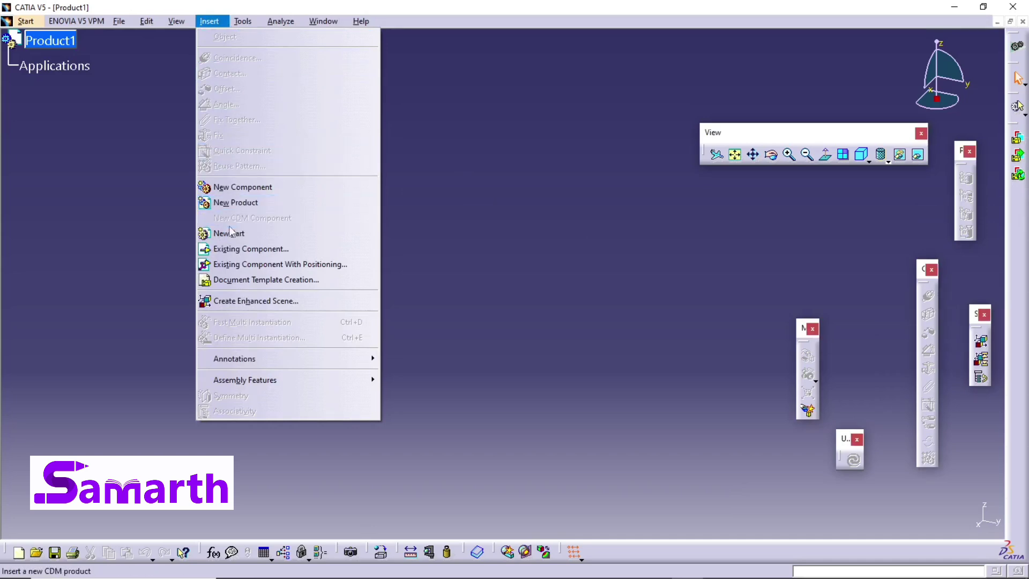
{"action": "left_click", "coordinate": [238, 249]}
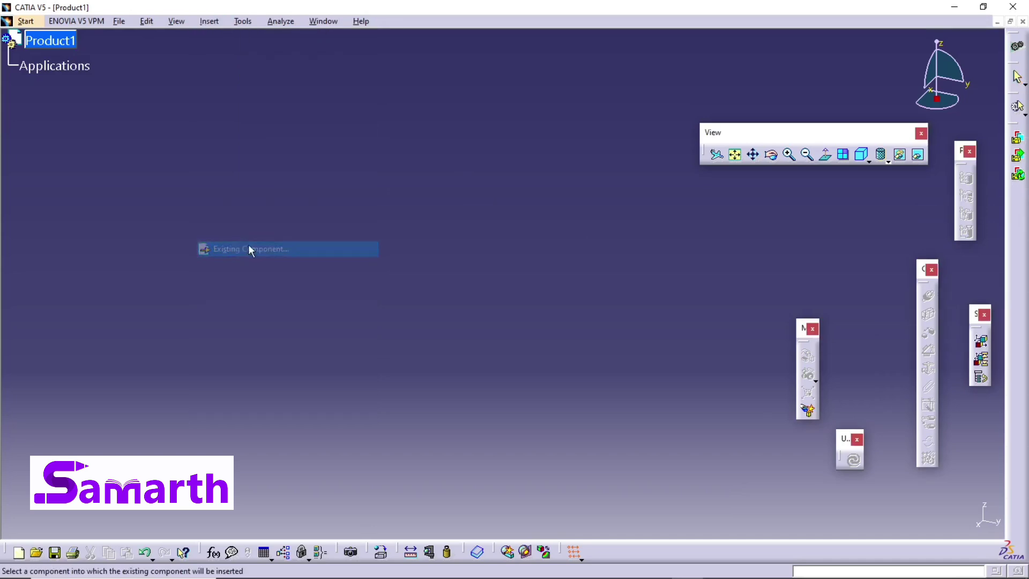
{"action": "left_click", "coordinate": [46, 42]}
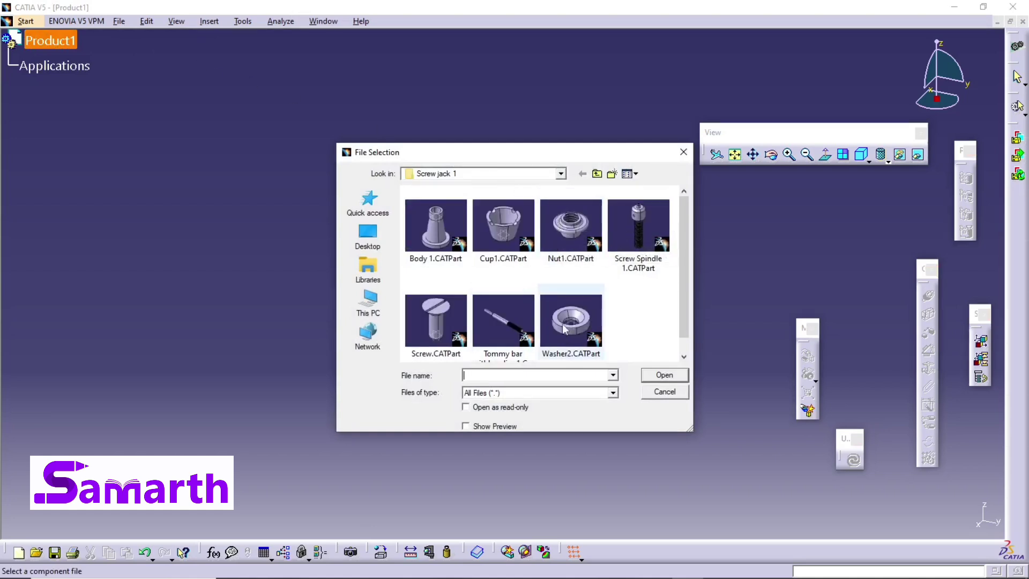
{"action": "left_click", "coordinate": [432, 232]}
{"action": "left_click", "coordinate": [504, 237], "text": "ctrl"}
{"action": "left_click", "coordinate": [580, 243], "text": "ctrl"}
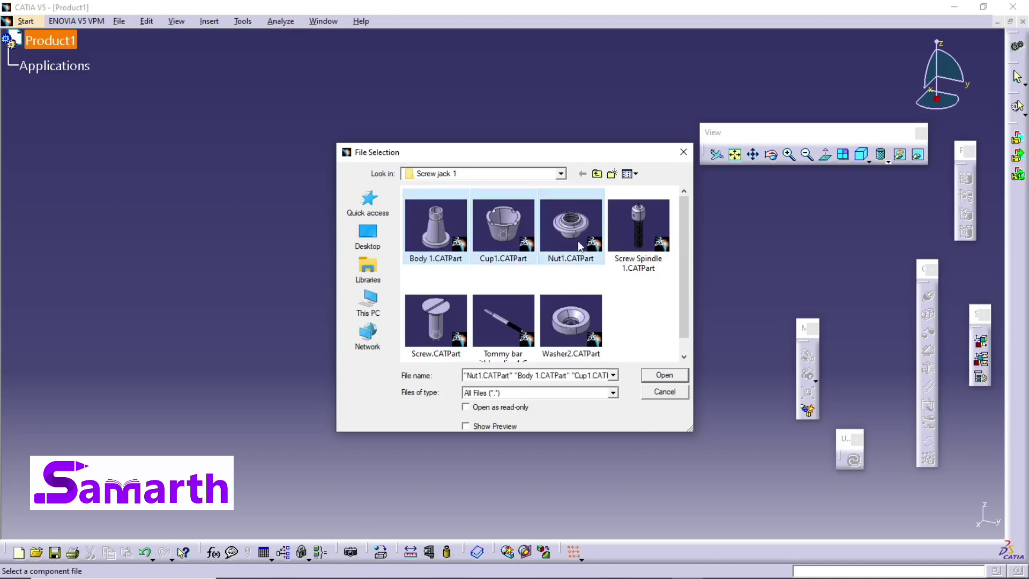
{"action": "left_click", "coordinate": [642, 241], "text": "ctrl"}
{"action": "left_click", "coordinate": [429, 320], "text": "ctrl"}
{"action": "left_click", "coordinate": [504, 322], "text": "ctrl"}
{"action": "left_click", "coordinate": [569, 322], "text": "ctrl"}
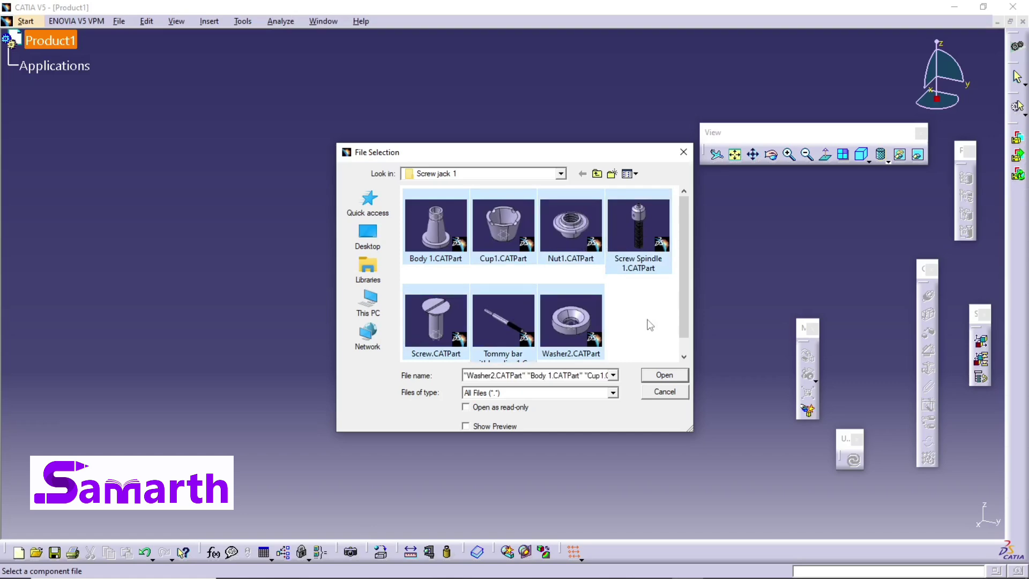
{"action": "left_click", "coordinate": [665, 375]}
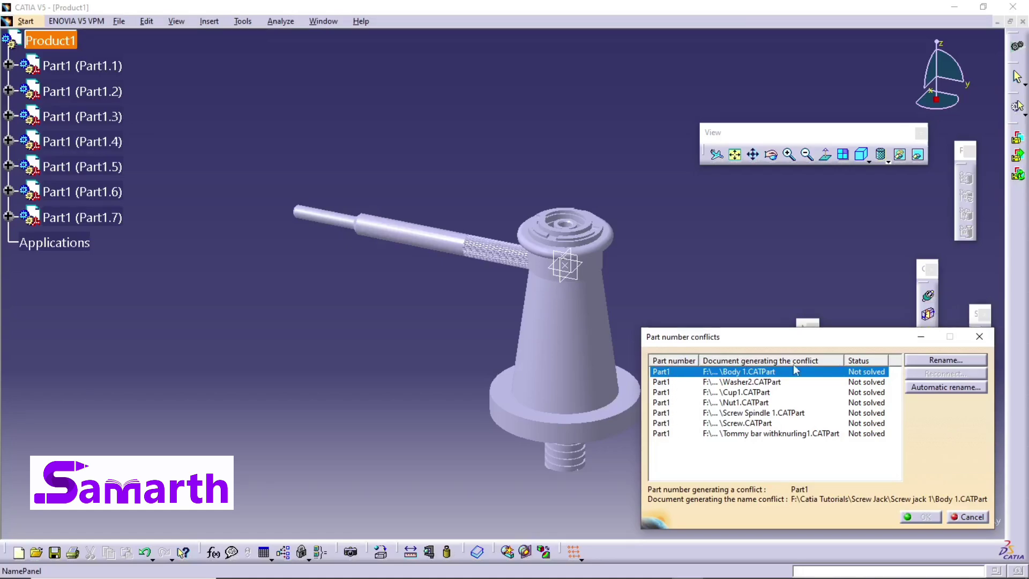
Step: Resolve the part number conflicts by automatically renaming each of the seven inserted parts and accept the new part numbers
{"action": "left_click", "coordinate": [939, 392]}
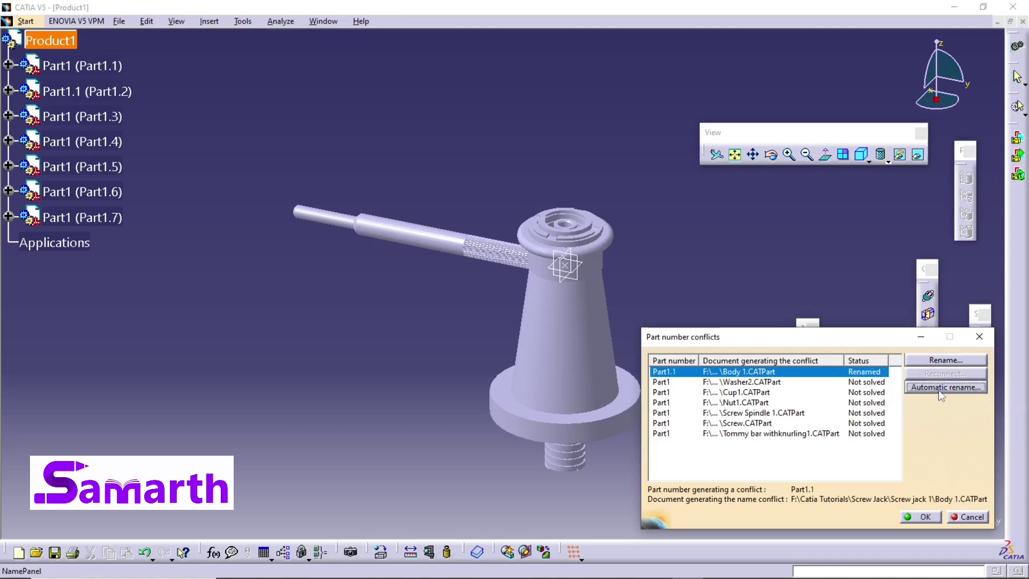
{"action": "left_click", "coordinate": [861, 384]}
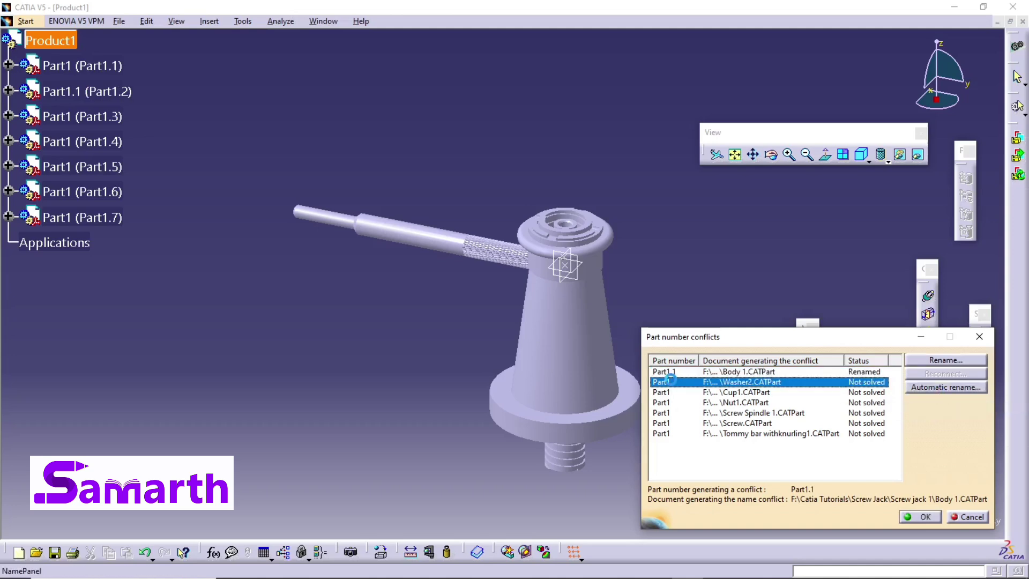
{"action": "left_click", "coordinate": [914, 389]}
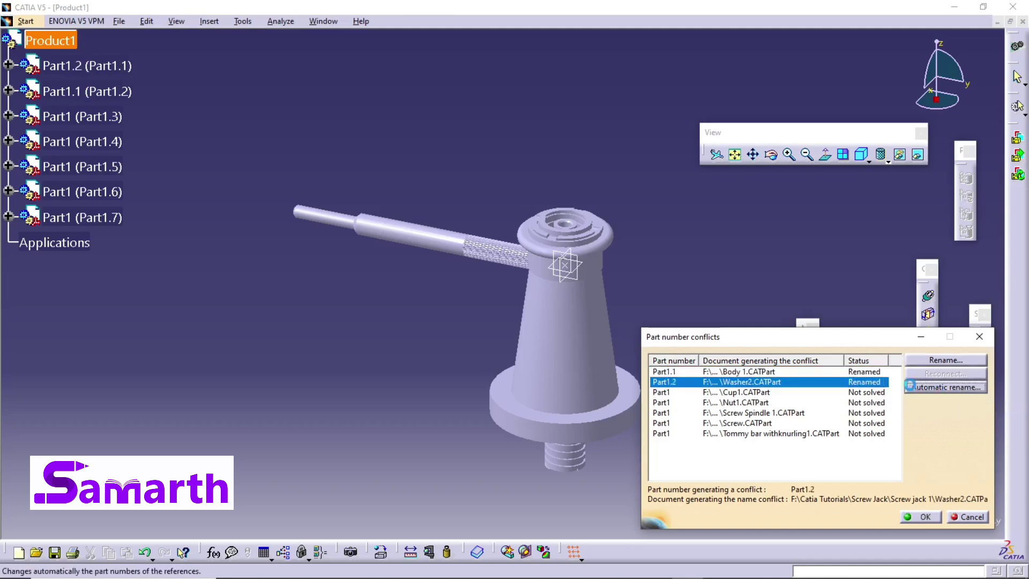
{"action": "left_click", "coordinate": [717, 395]}
{"action": "left_click", "coordinate": [928, 390]}
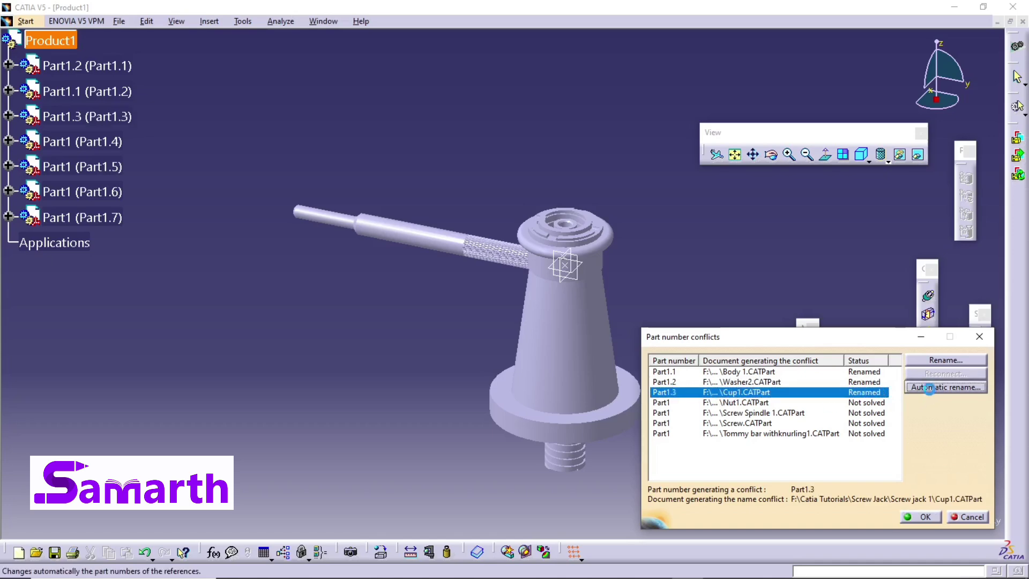
{"action": "left_click", "coordinate": [741, 403]}
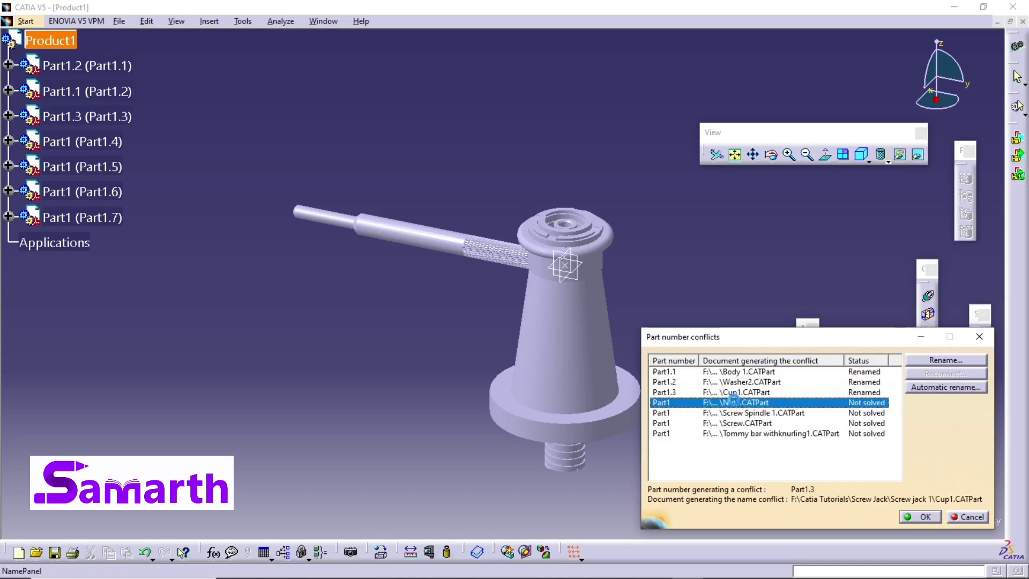
{"action": "left_click", "coordinate": [935, 387]}
{"action": "left_click", "coordinate": [736, 417]}
{"action": "left_click", "coordinate": [931, 389]}
{"action": "left_click", "coordinate": [721, 423]}
{"action": "left_click", "coordinate": [944, 387]}
{"action": "left_click", "coordinate": [790, 433]}
{"action": "left_click", "coordinate": [956, 390]}
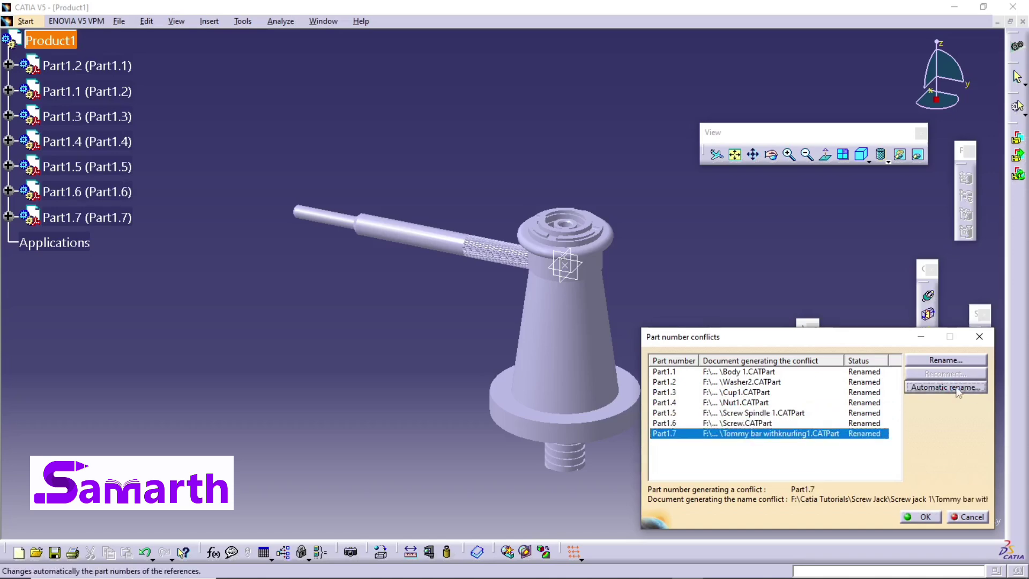
{"action": "left_click", "coordinate": [921, 517]}
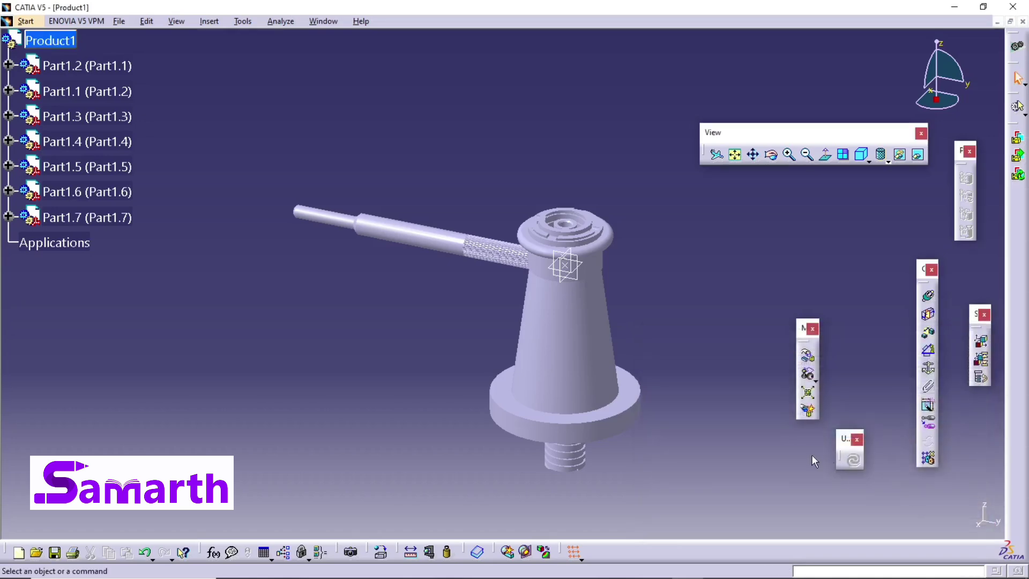
Step: Explode Product1 in 3D at all levels, accept the changed product positions, and fit all parts in view
{"action": "left_click", "coordinate": [809, 396]}
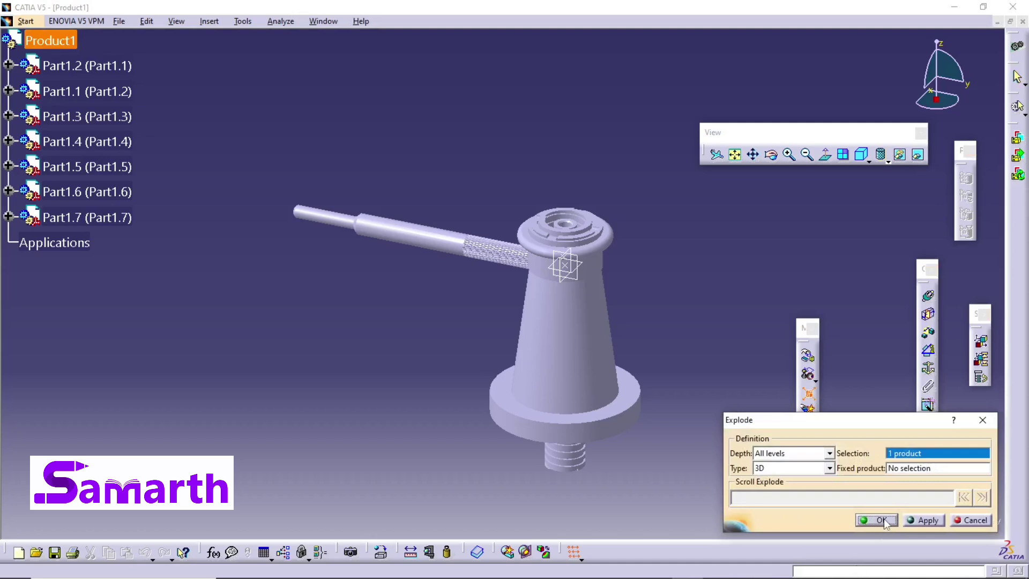
{"action": "left_click", "coordinate": [883, 520]}
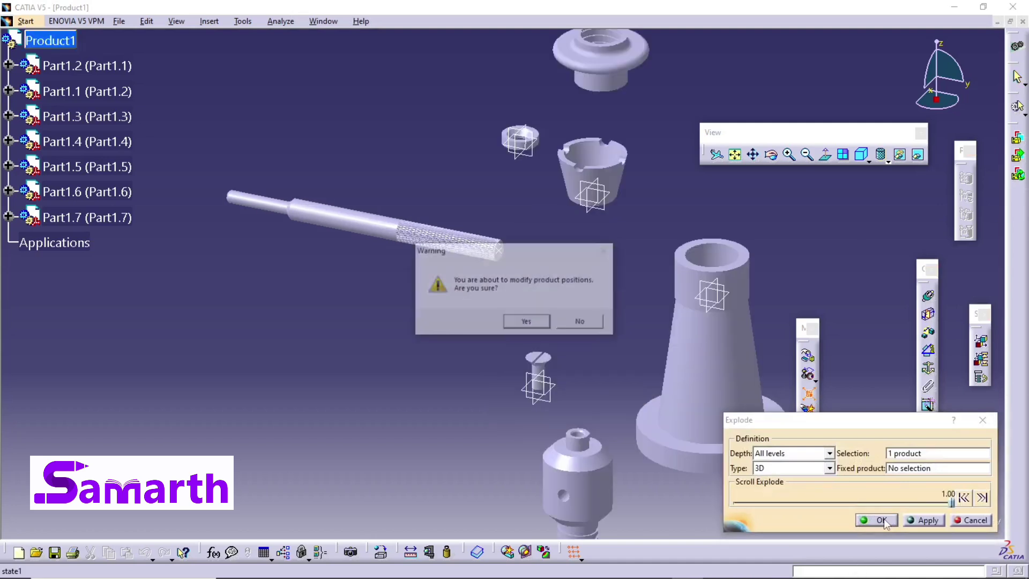
{"action": "left_click", "coordinate": [541, 325]}
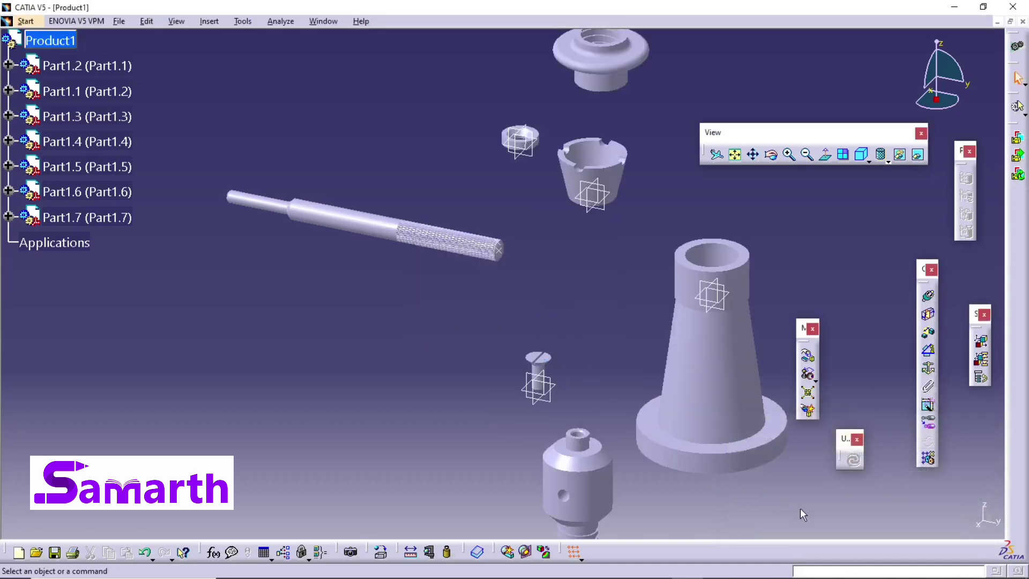
{"action": "left_click", "coordinate": [735, 155]}
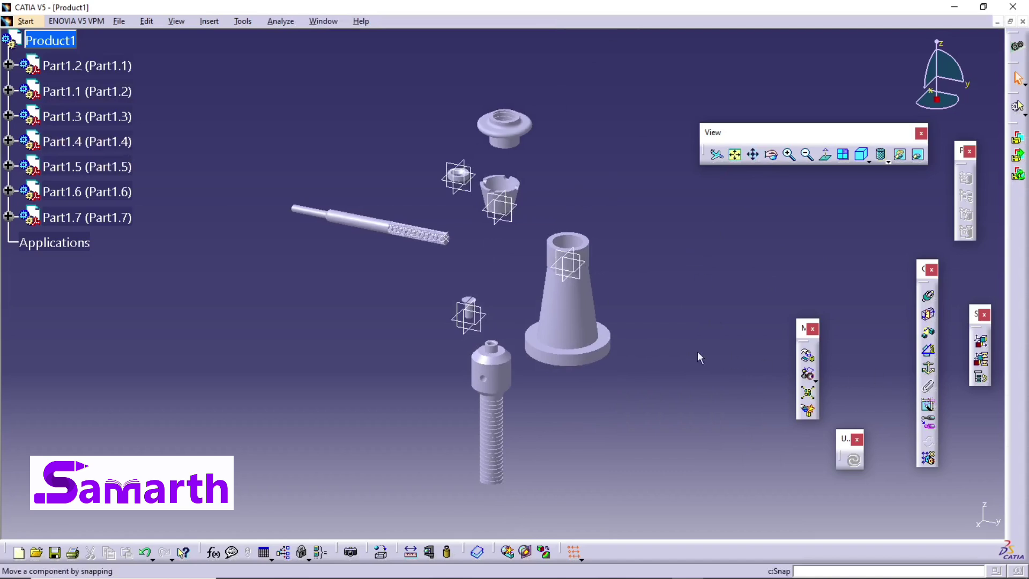
Step: Fix the conical screw jack body in place with a Fix constraint
{"action": "left_click", "coordinate": [583, 301]}
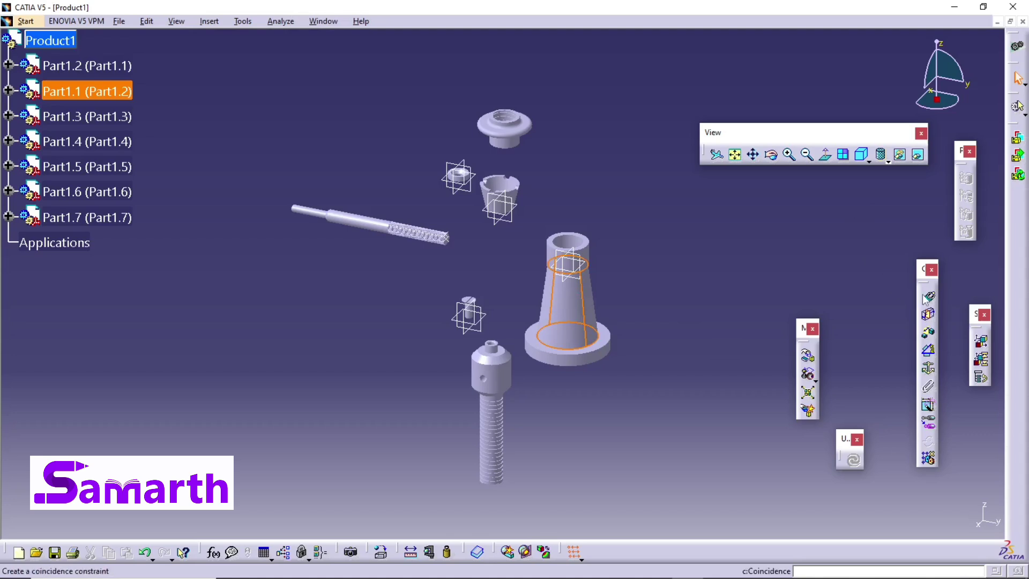
{"action": "left_click", "coordinate": [929, 369]}
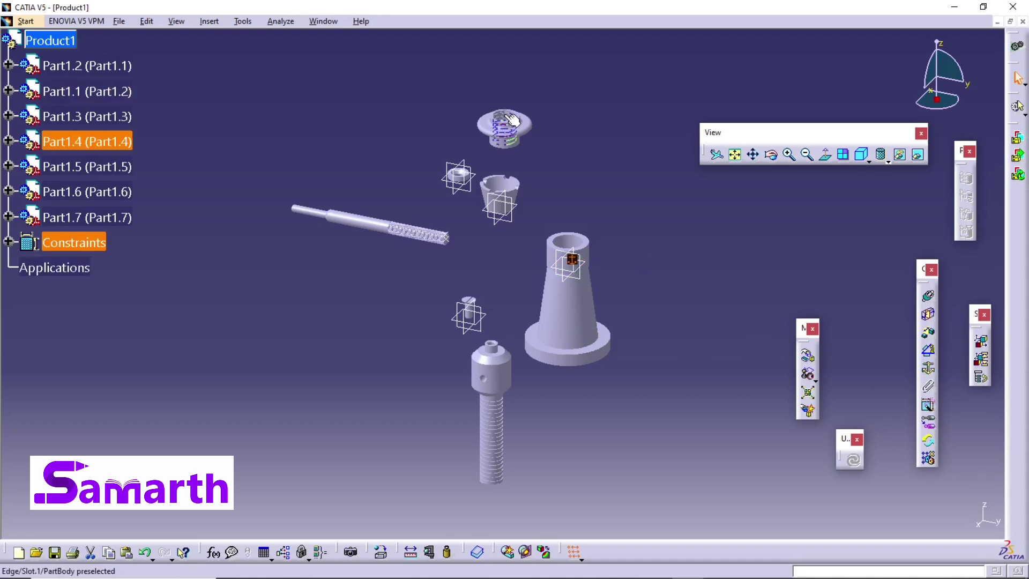
{"action": "left_click", "coordinate": [927, 312]}
{"action": "left_click", "coordinate": [527, 143]}
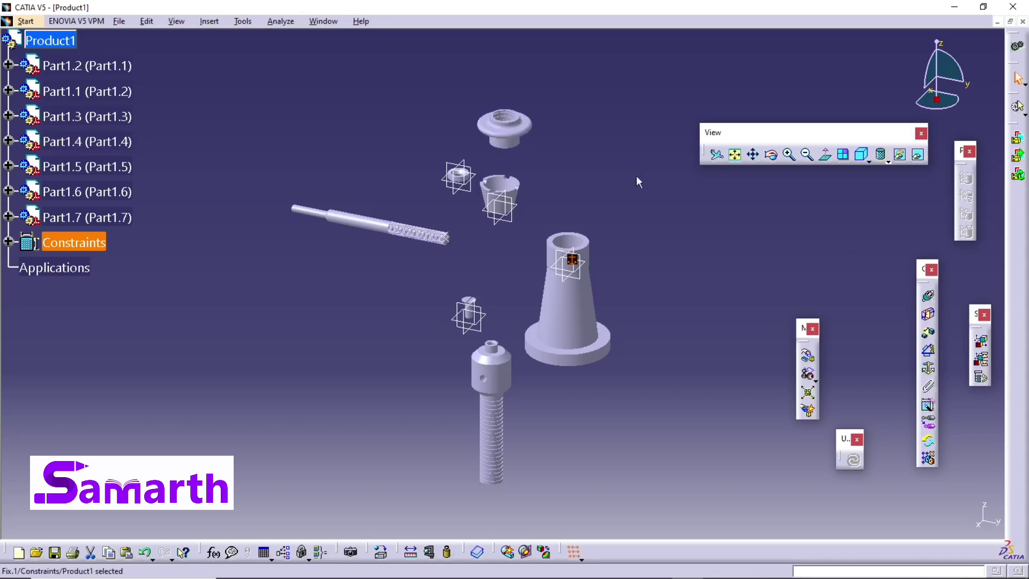
Step: Add a coincidence constraint between the nut's axis and the body's axis, and update the assembly to align them
{"action": "left_click", "coordinate": [928, 295]}
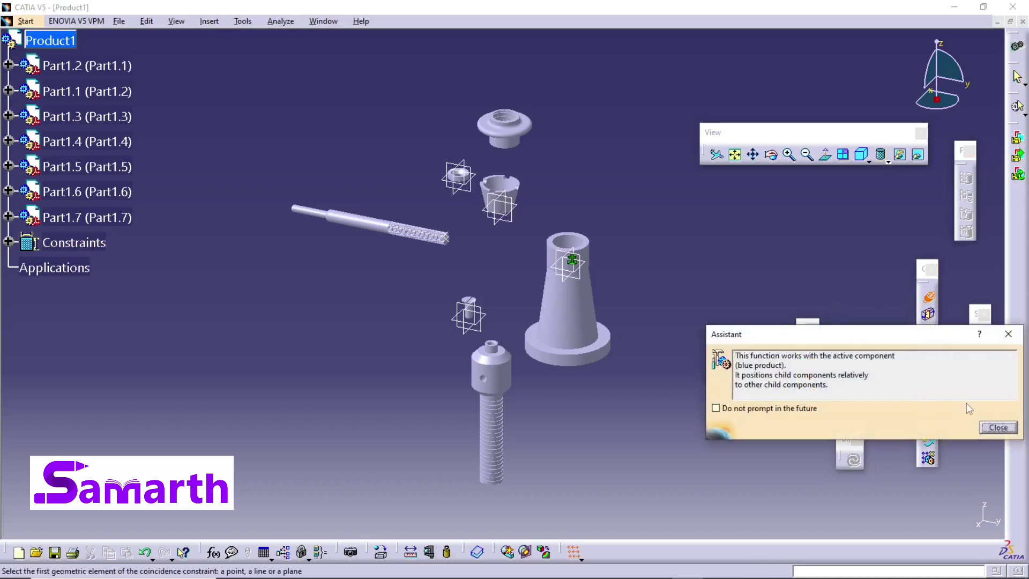
{"action": "left_click", "coordinate": [998, 427]}
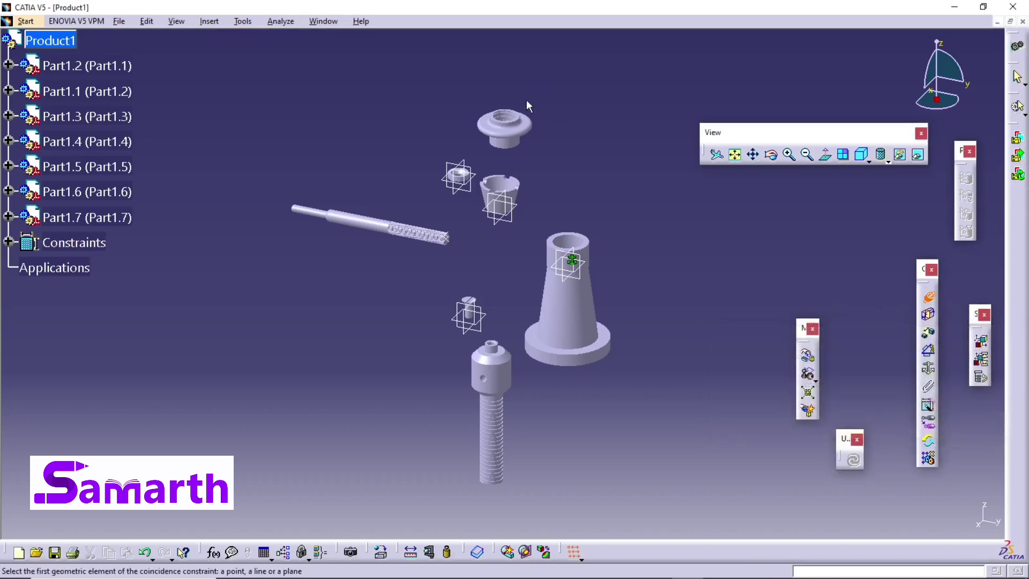
{"action": "left_click", "coordinate": [509, 141]}
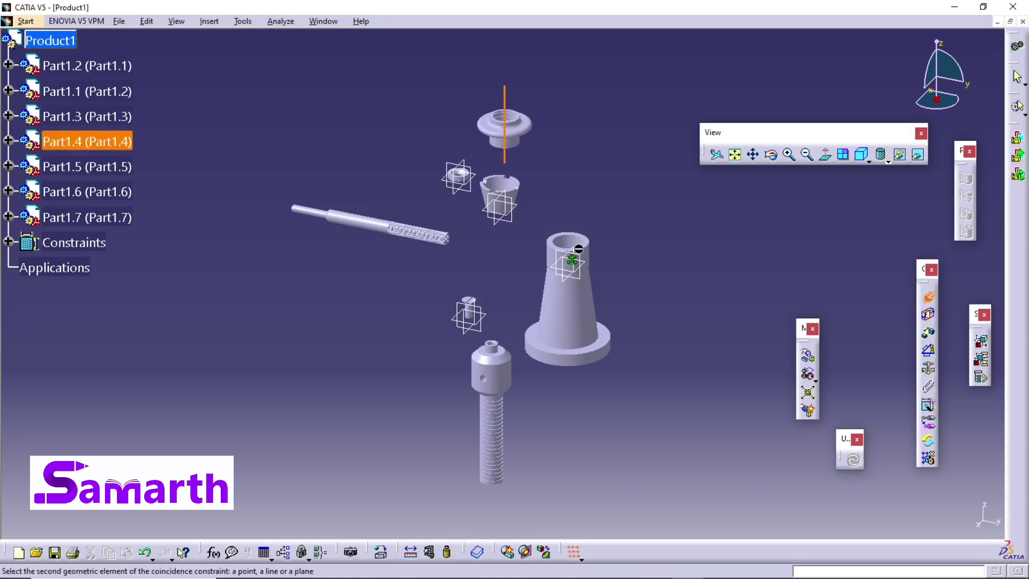
{"action": "left_click", "coordinate": [573, 252]}
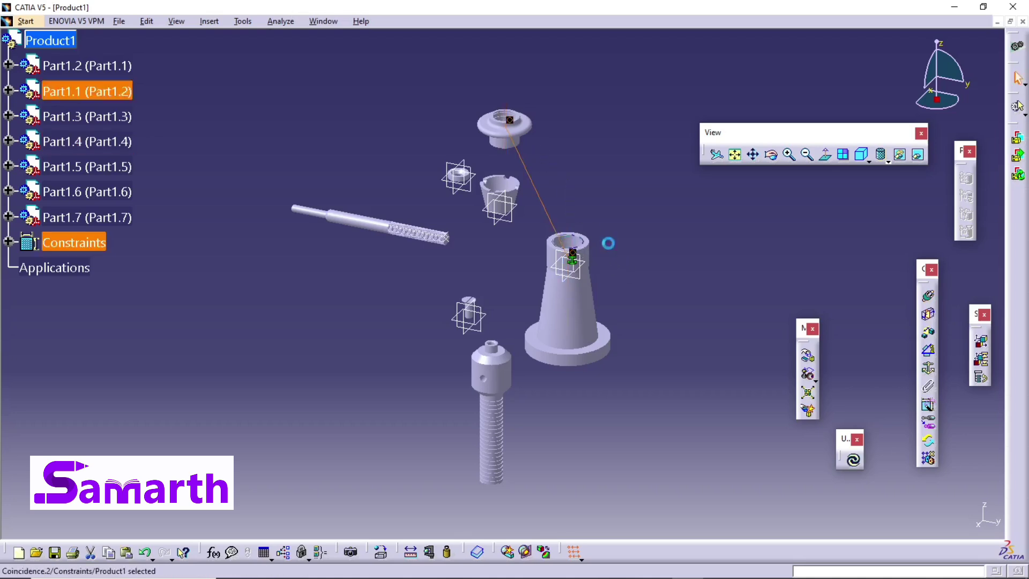
{"action": "left_click", "coordinate": [854, 461]}
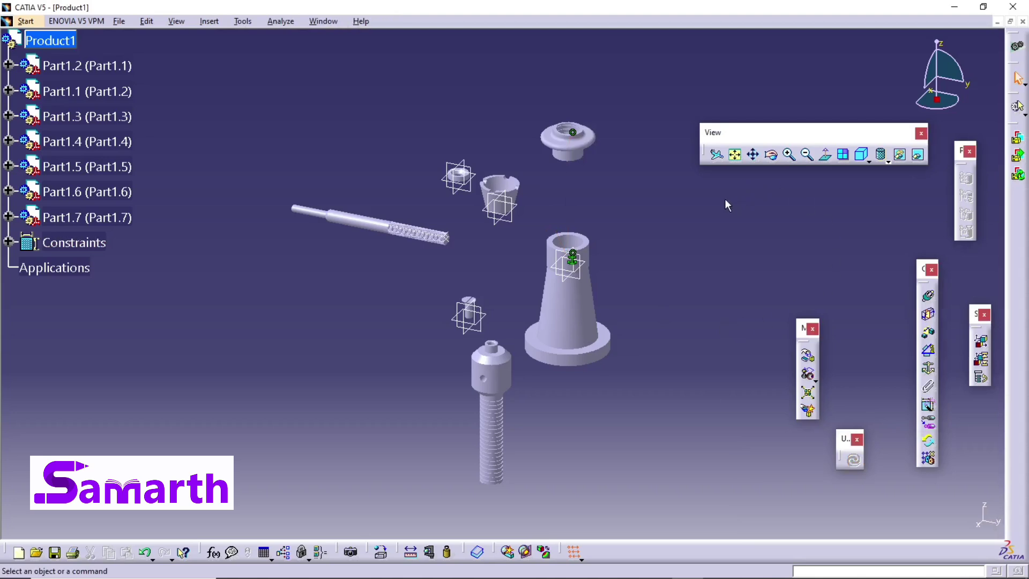
Step: Add a contact constraint between the nut flange's underside and the body's top face, suppress future assistant prompts, and update the assembly
{"action": "middle_click_drag", "start_coordinate": [680, 262], "coordinate": [589, 162]}
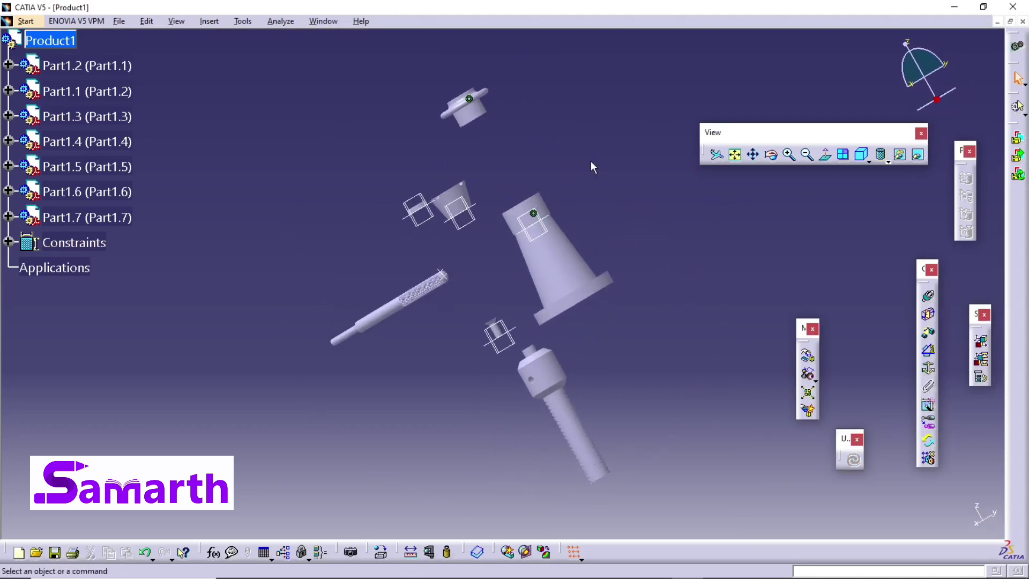
{"action": "middle_click_drag", "start_coordinate": [629, 200], "coordinate": [535, 194]}
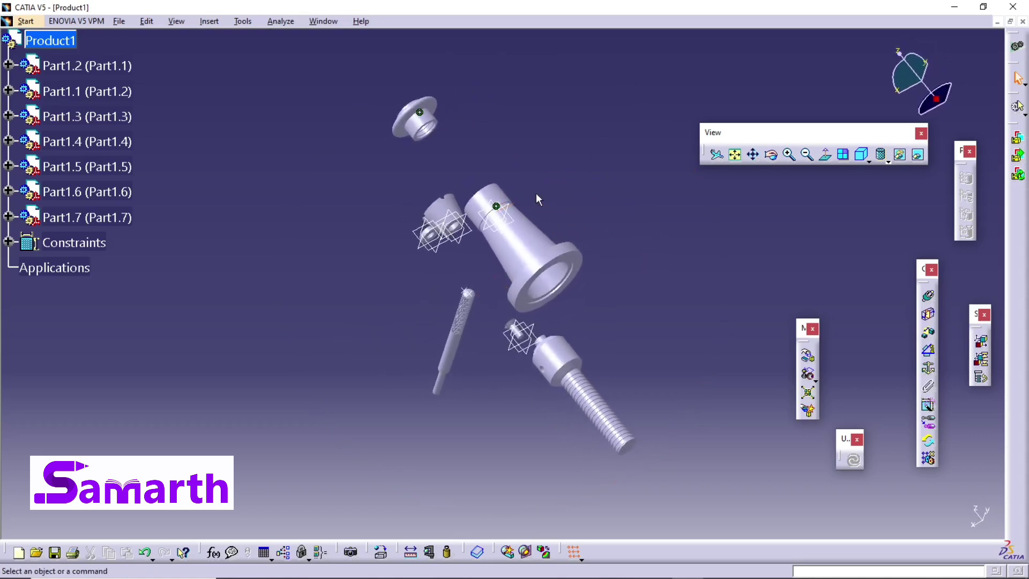
{"action": "left_click", "coordinate": [788, 154]}
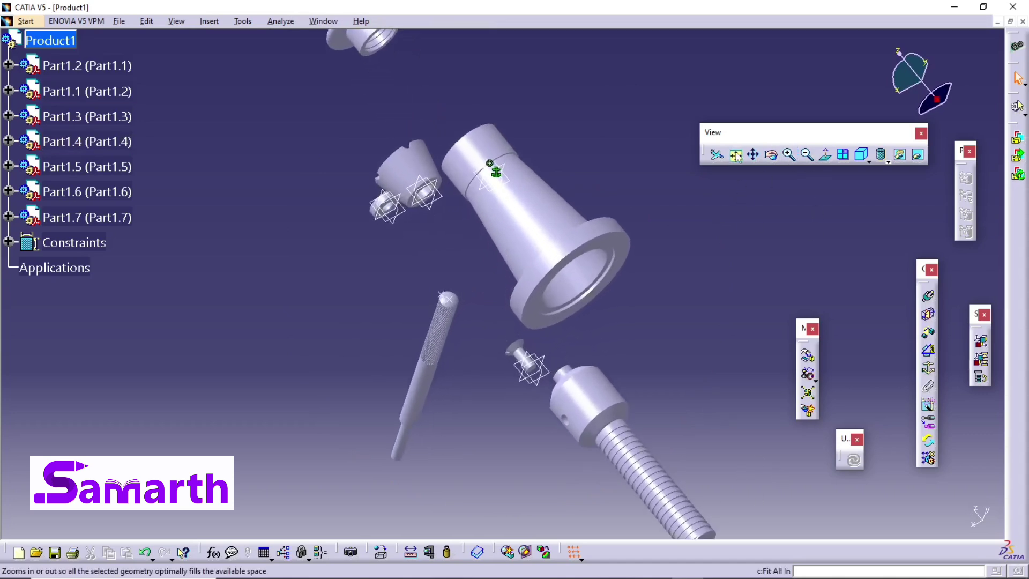
{"action": "left_click", "coordinate": [752, 154]}
{"action": "left_click_drag", "start_coordinate": [559, 85], "coordinate": [586, 177]}
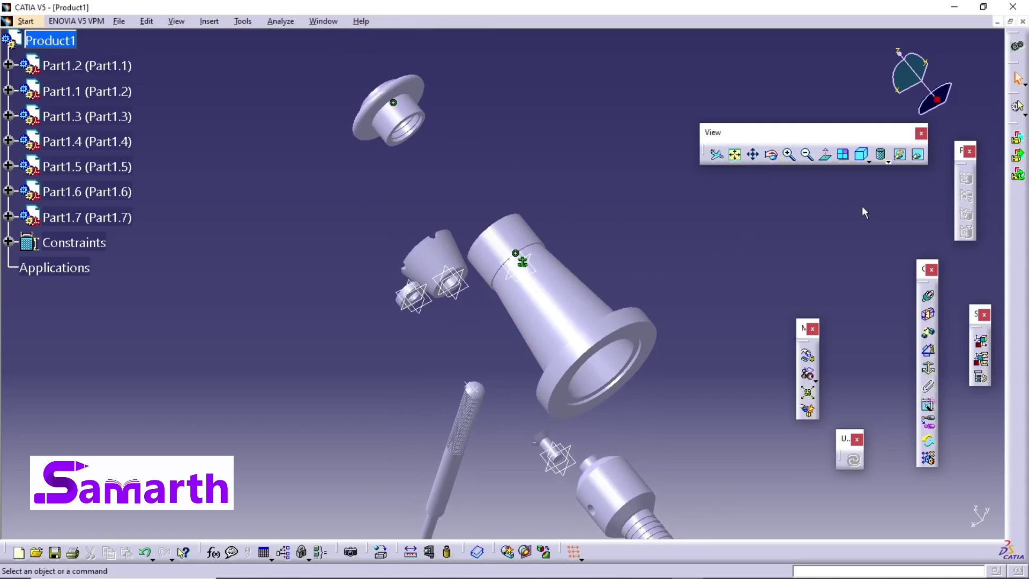
{"action": "left_click", "coordinate": [929, 317]}
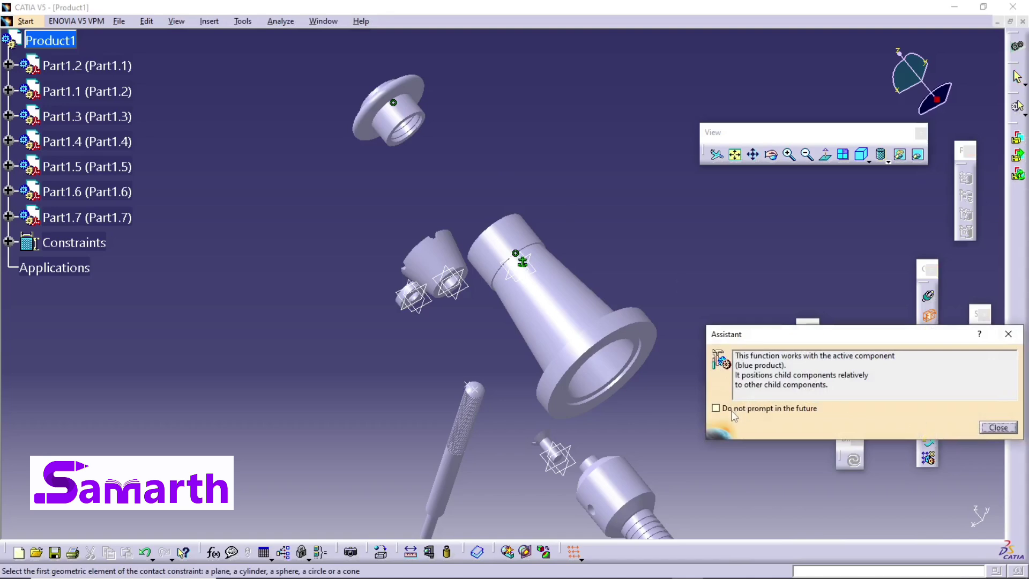
{"action": "left_click", "coordinate": [731, 410]}
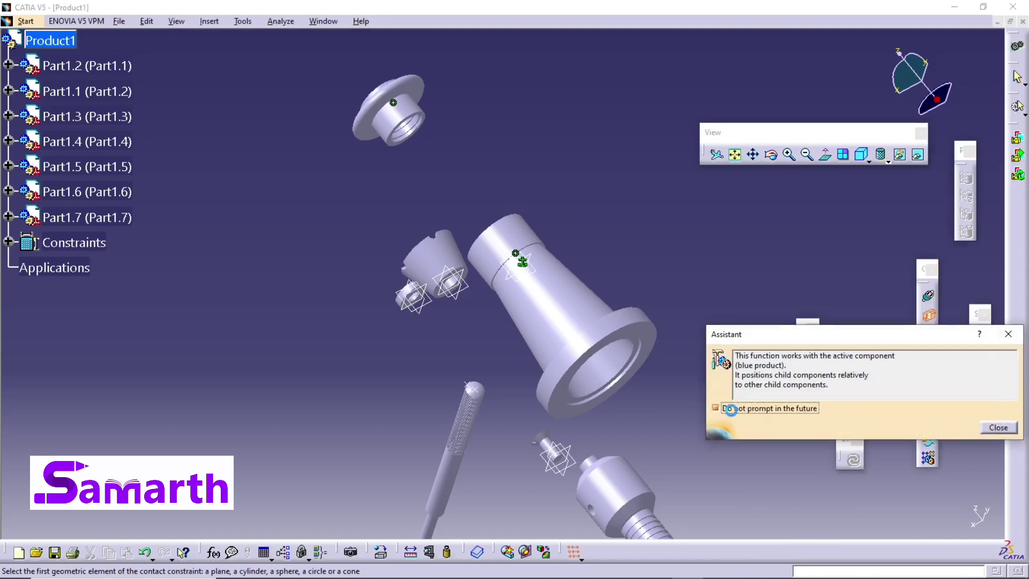
{"action": "left_click", "coordinate": [997, 427]}
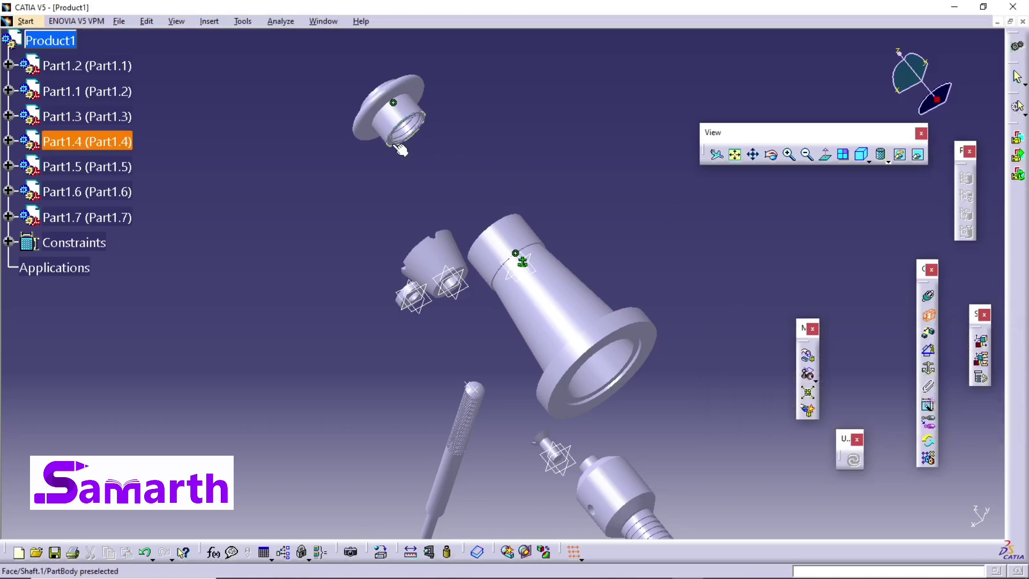
{"action": "mouse_move", "coordinate": [410, 182]}
{"action": "middle_mouse_down"}
{"action": "mouse_move", "coordinate": [517, 261]}
{"action": "mouse_move", "coordinate": [391, 176]}
{"action": "middle_mouse_up"}
{"action": "left_click", "coordinate": [377, 131]}
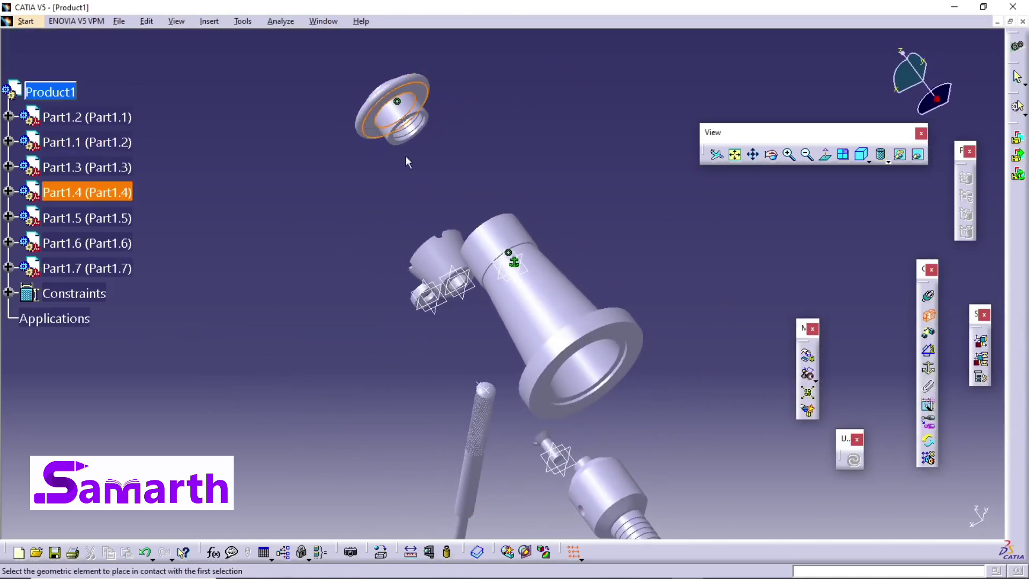
{"action": "middle_click_drag", "start_coordinate": [426, 175], "coordinate": [587, 320]}
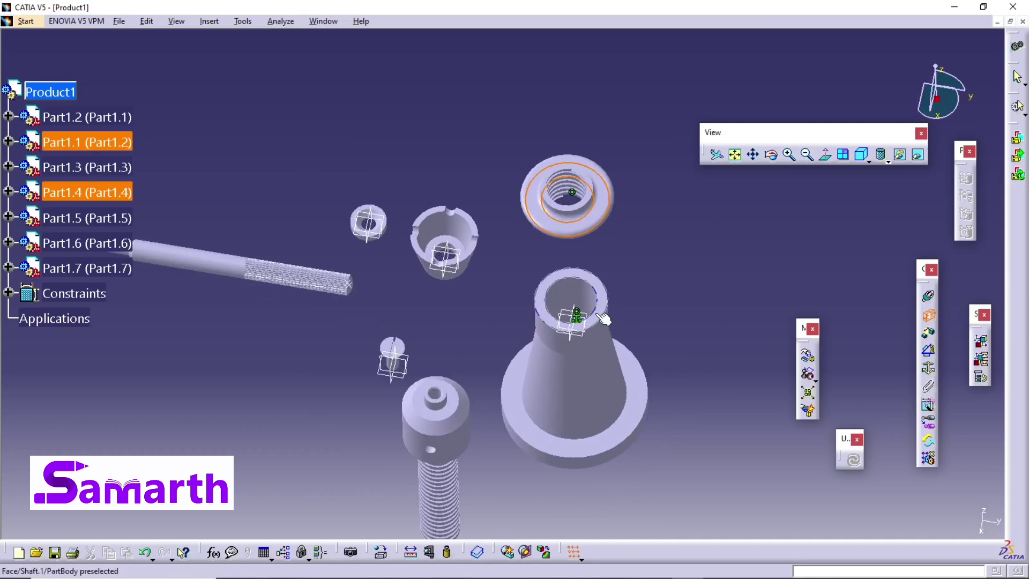
{"action": "left_click", "coordinate": [603, 318]}
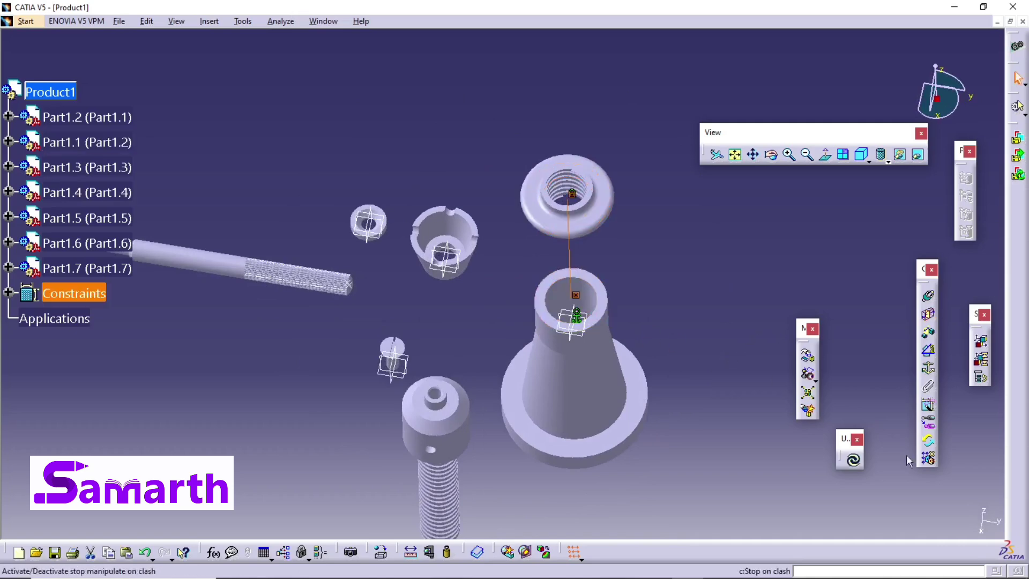
{"action": "left_click", "coordinate": [853, 461]}
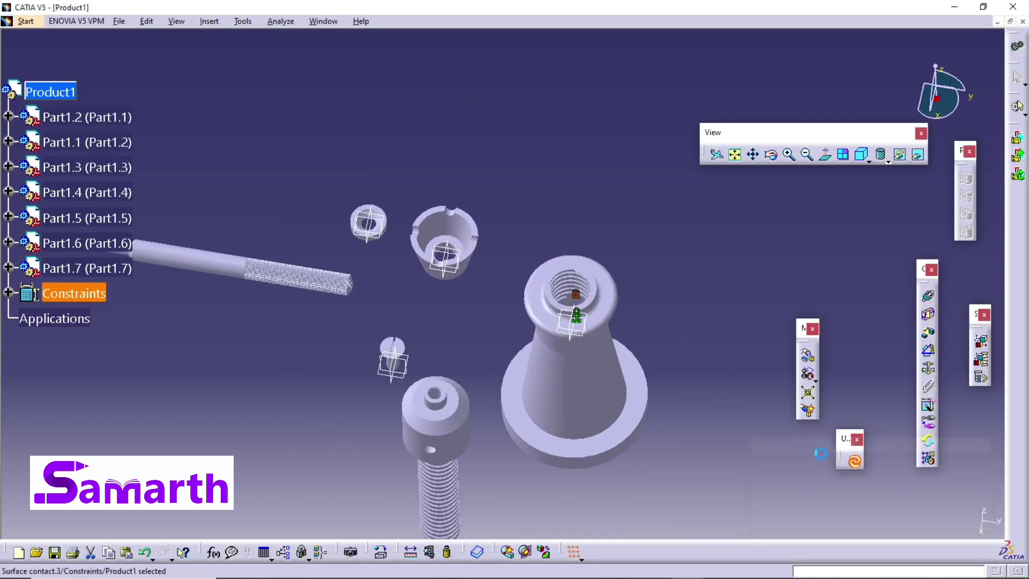
{"action": "left_click", "coordinate": [746, 330]}
Step: Add a coincidence constraint between the threaded screw's axis and the body's axis, and update the assembly to align them
{"action": "middle_click_drag", "start_coordinate": [757, 438], "coordinate": [696, 356]}
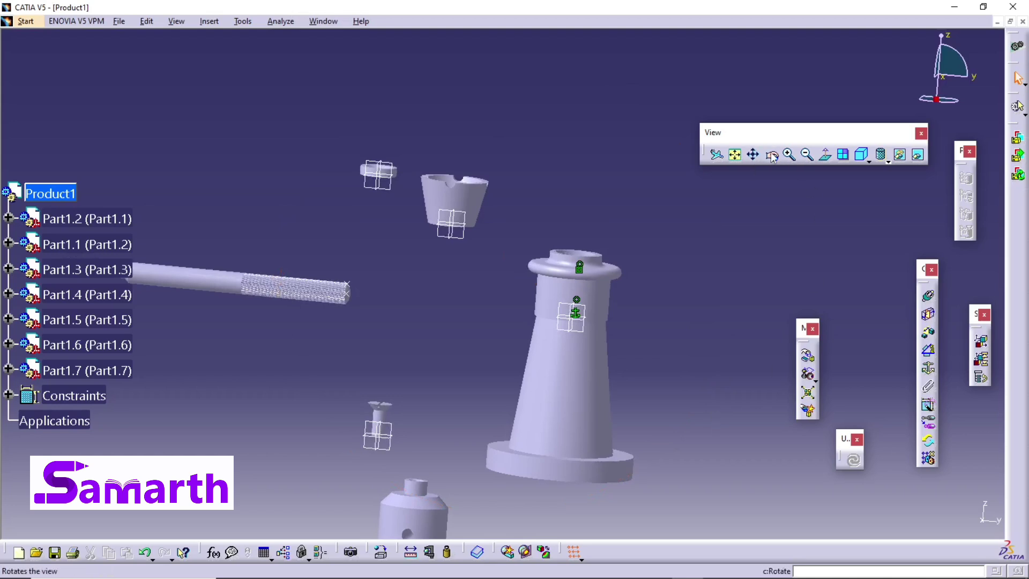
{"action": "left_click", "coordinate": [734, 154]}
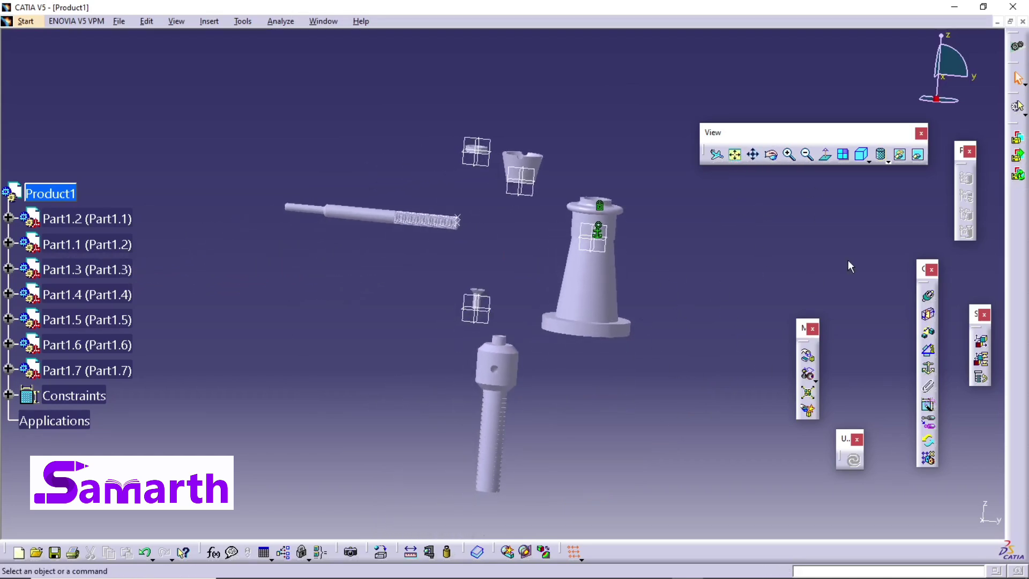
{"action": "left_click", "coordinate": [928, 297]}
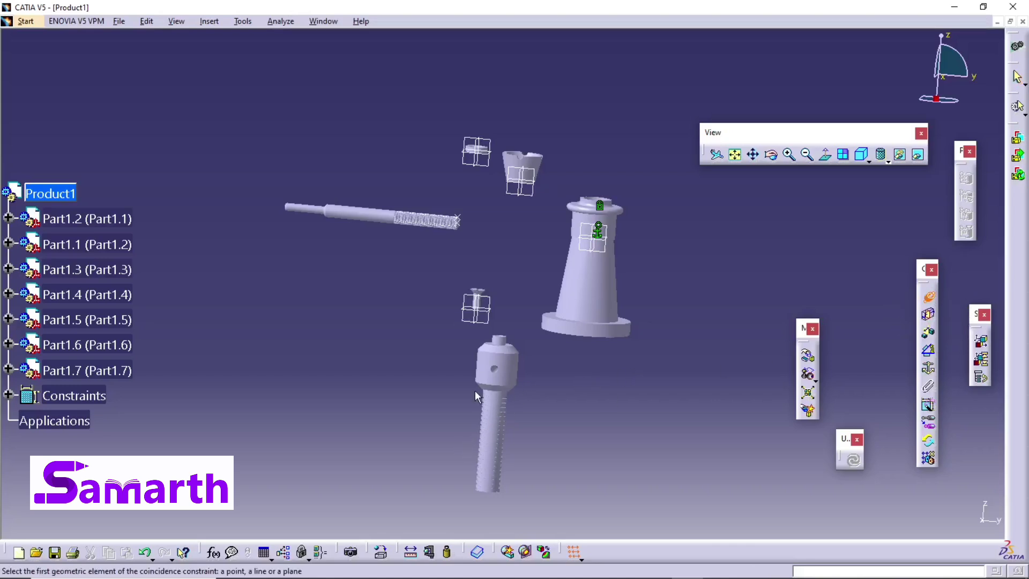
{"action": "left_click", "coordinate": [501, 404]}
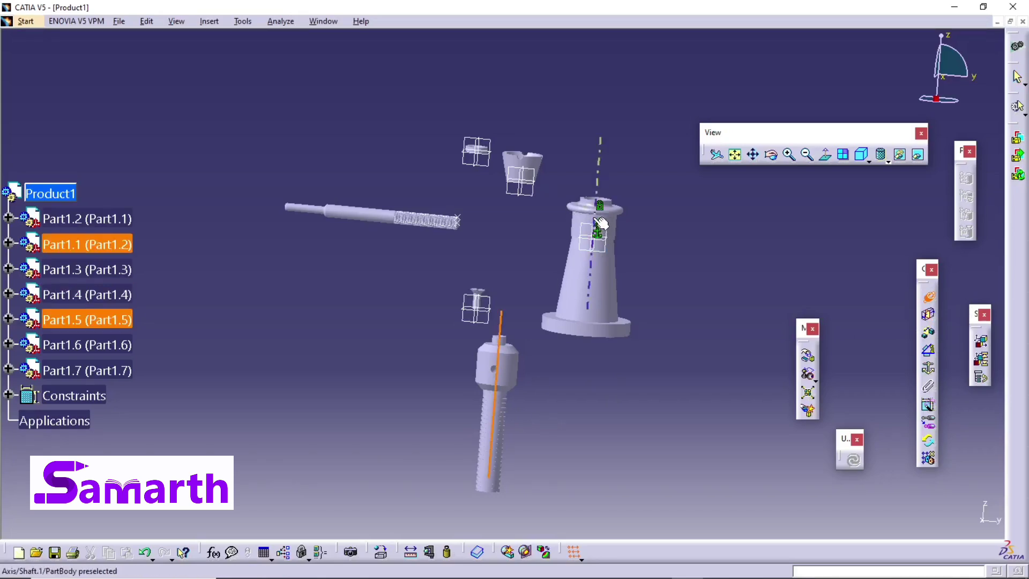
{"action": "left_click", "coordinate": [604, 237]}
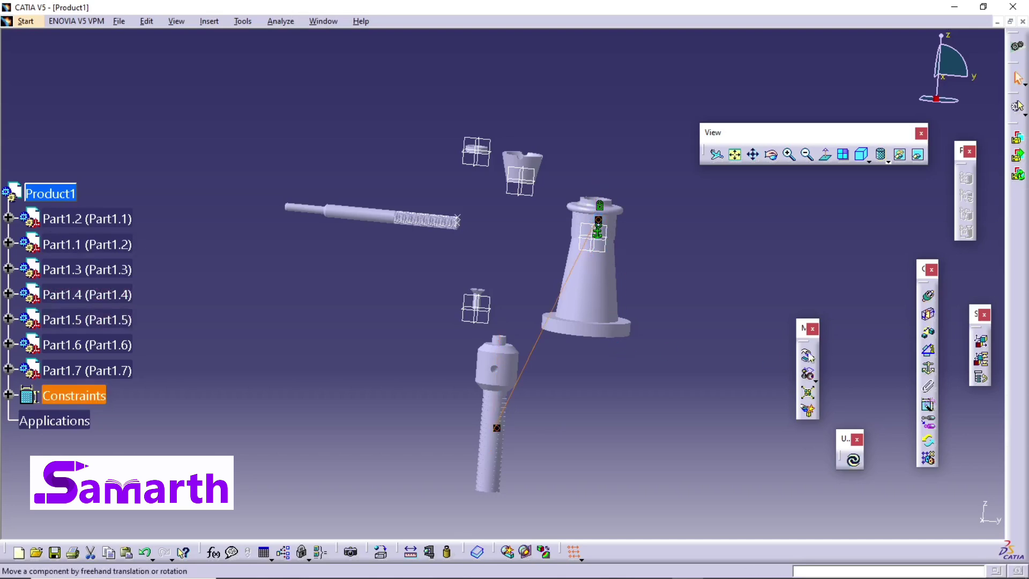
{"action": "left_click", "coordinate": [853, 459]}
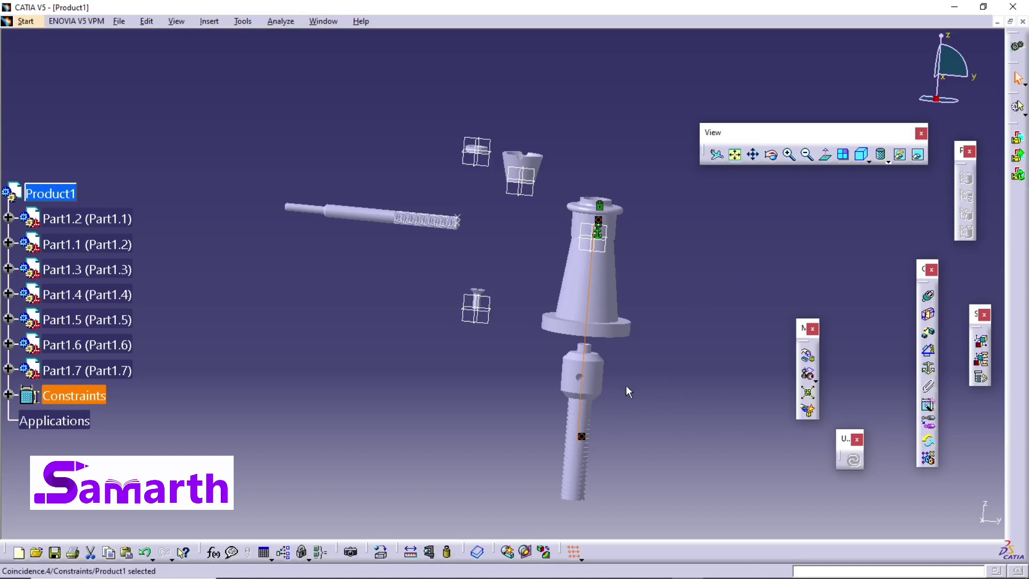
Step: Add a 100 mm offset constraint between the screw's bottom end face and the body's bottom face, and update the assembly
{"action": "middle_click_drag", "start_coordinate": [626, 404], "coordinate": [607, 160]}
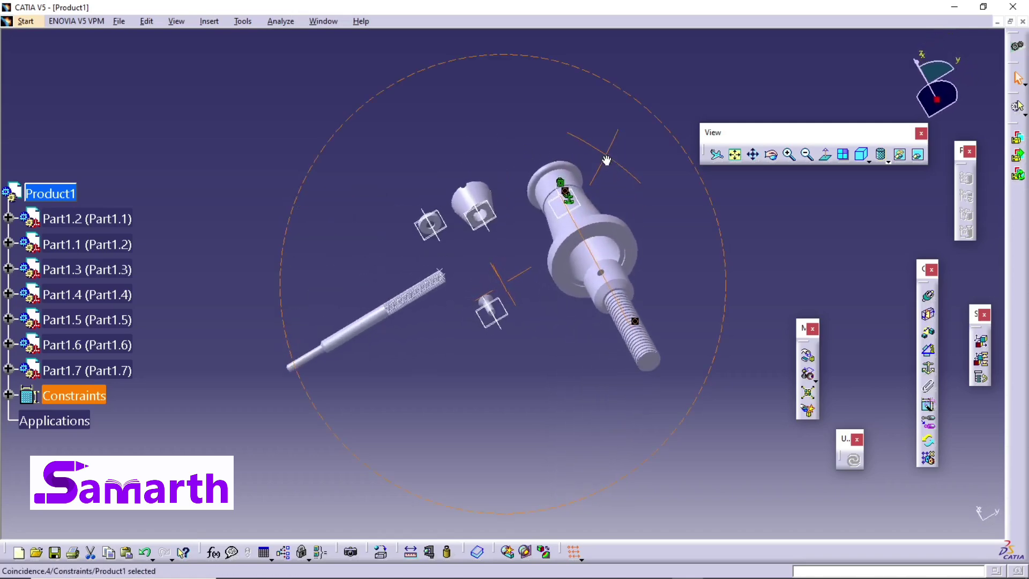
{"action": "left_click", "coordinate": [928, 335]}
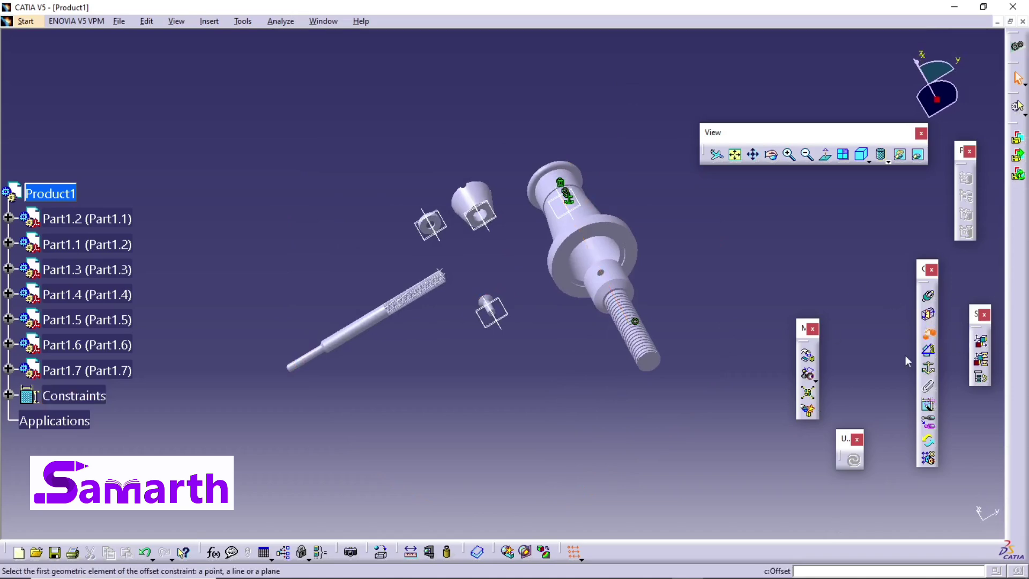
{"action": "left_click", "coordinate": [651, 361]}
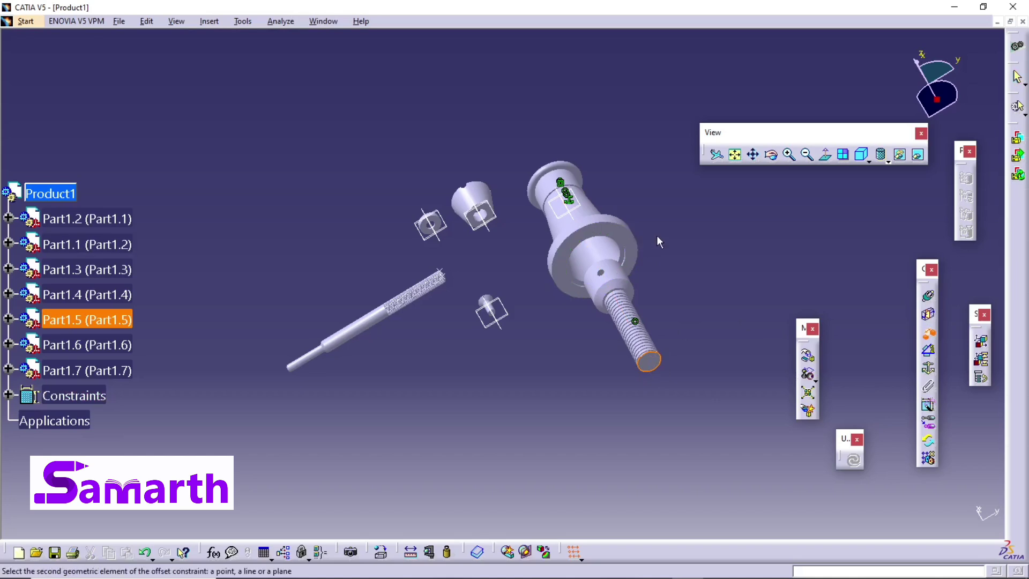
{"action": "middle_click_drag", "start_coordinate": [659, 244], "coordinate": [667, 411]}
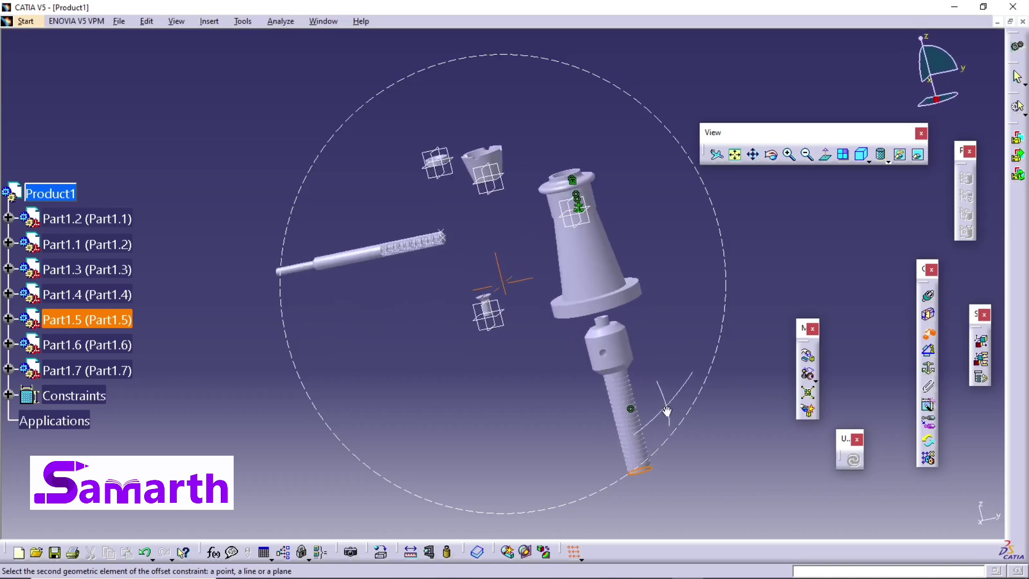
{"action": "middle_click_drag", "start_coordinate": [666, 348], "coordinate": [614, 249]}
{"action": "left_click", "coordinate": [615, 249]}
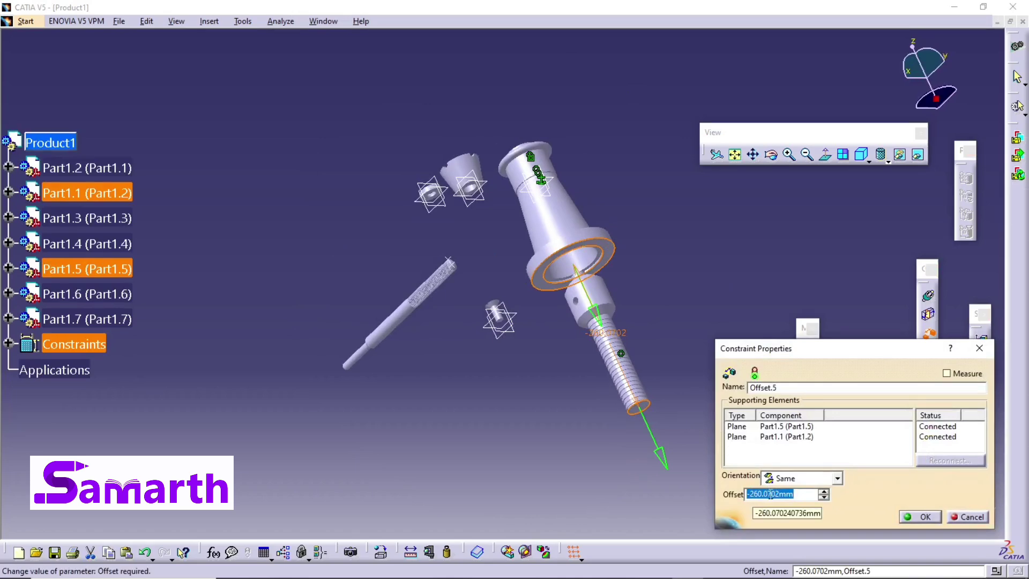
{"action": "type", "text": "100"}
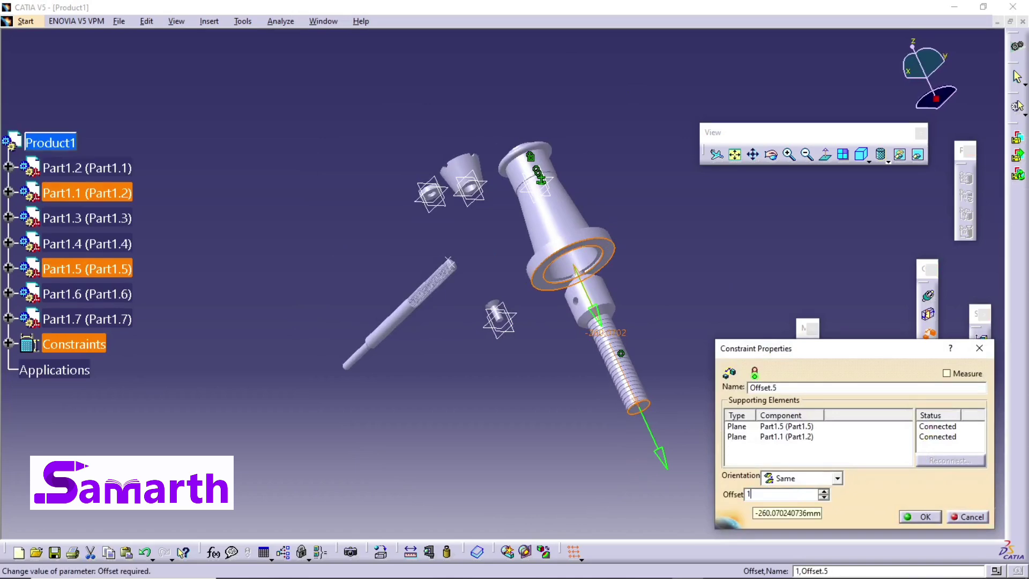
{"action": "left_click", "coordinate": [917, 518]}
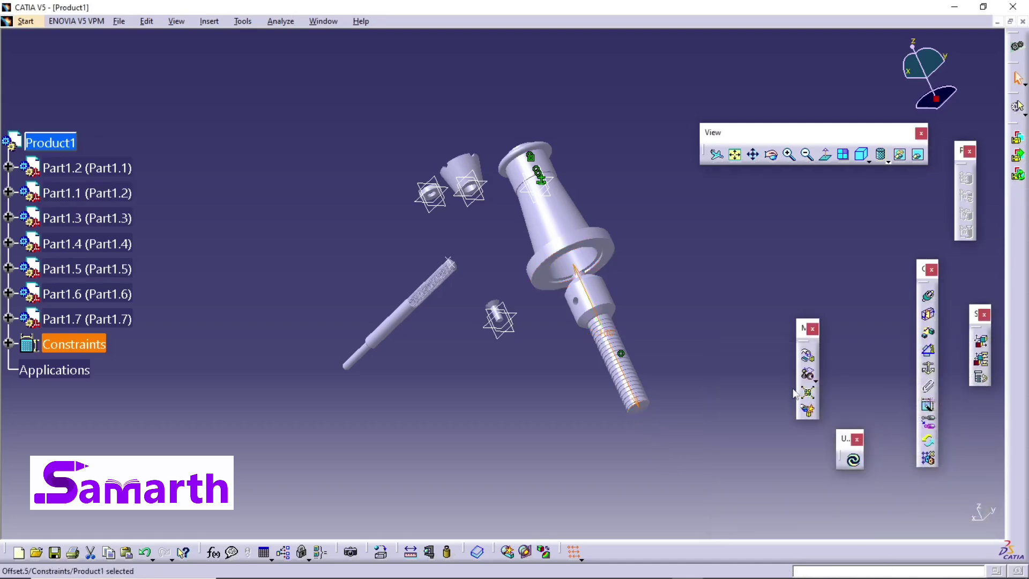
{"action": "left_click", "coordinate": [853, 460]}
{"action": "middle_click_drag", "start_coordinate": [652, 327], "coordinate": [640, 445]}
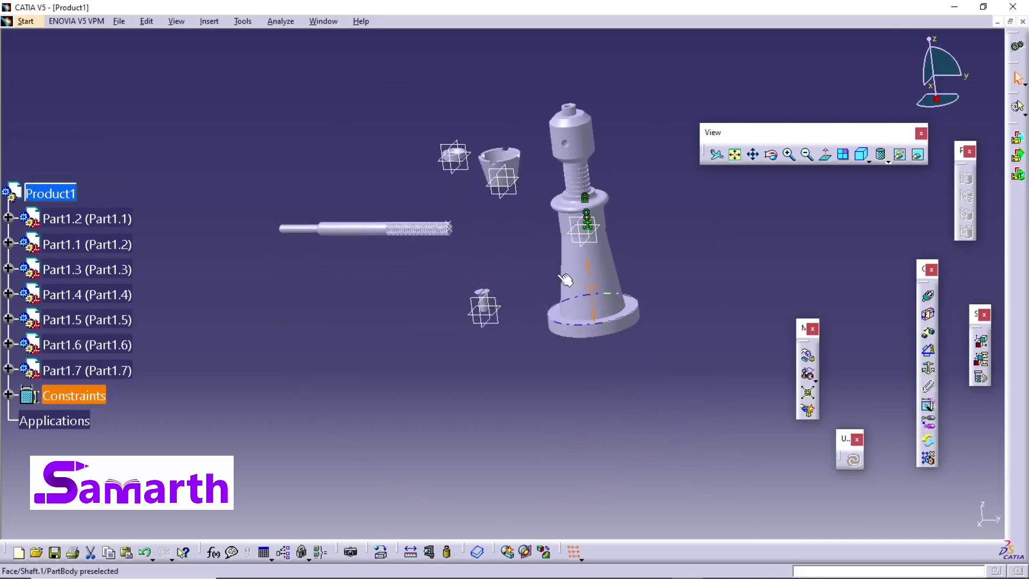
{"action": "left_click", "coordinate": [599, 322]}
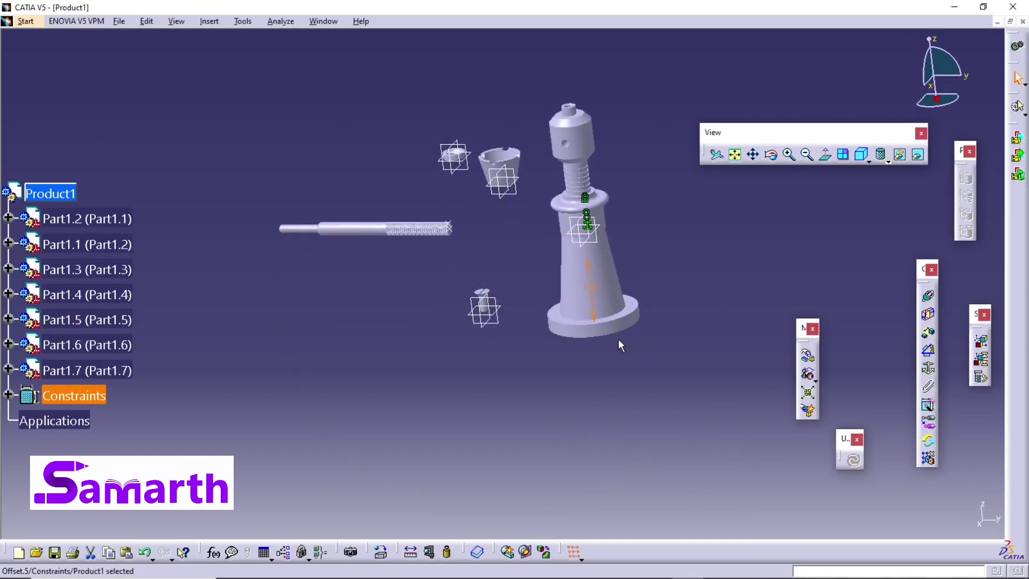
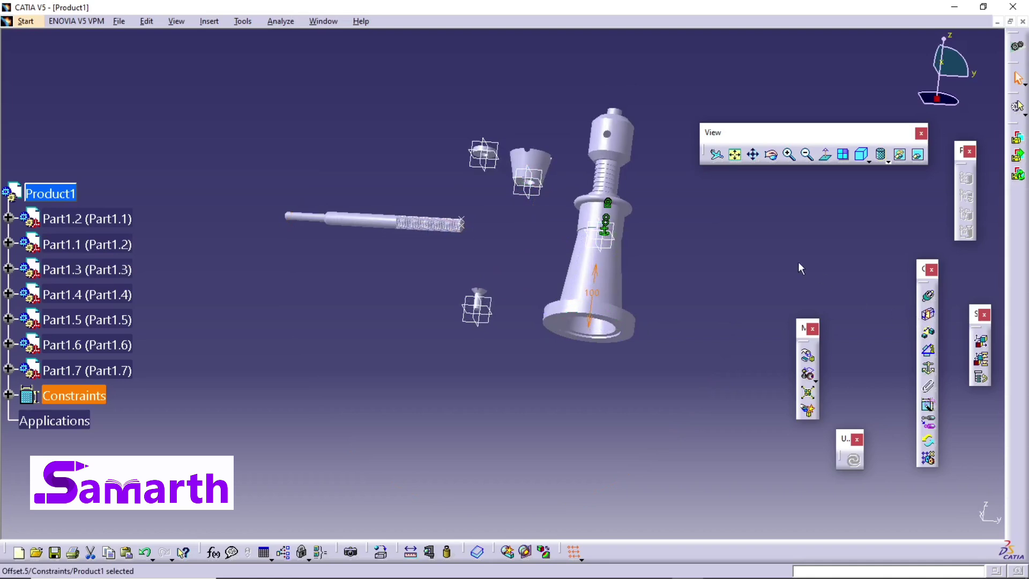
Step: Add a coincidence constraint between the cup's axis and the screw head's axis, and update the assembly
{"action": "middle_click_drag", "start_coordinate": [797, 268], "coordinate": [817, 266]}
{"action": "left_click", "coordinate": [930, 294]}
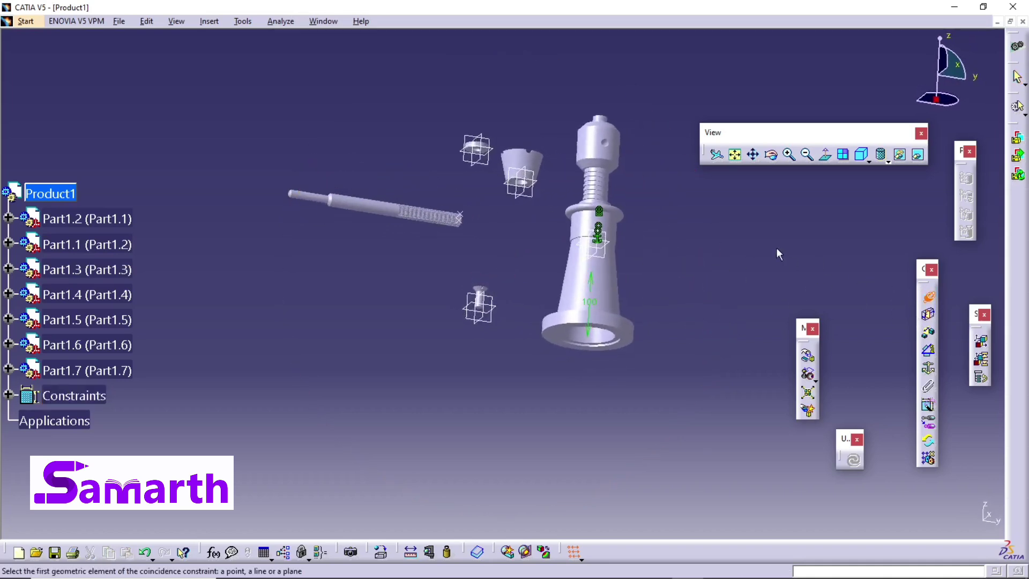
{"action": "left_click", "coordinate": [536, 157]}
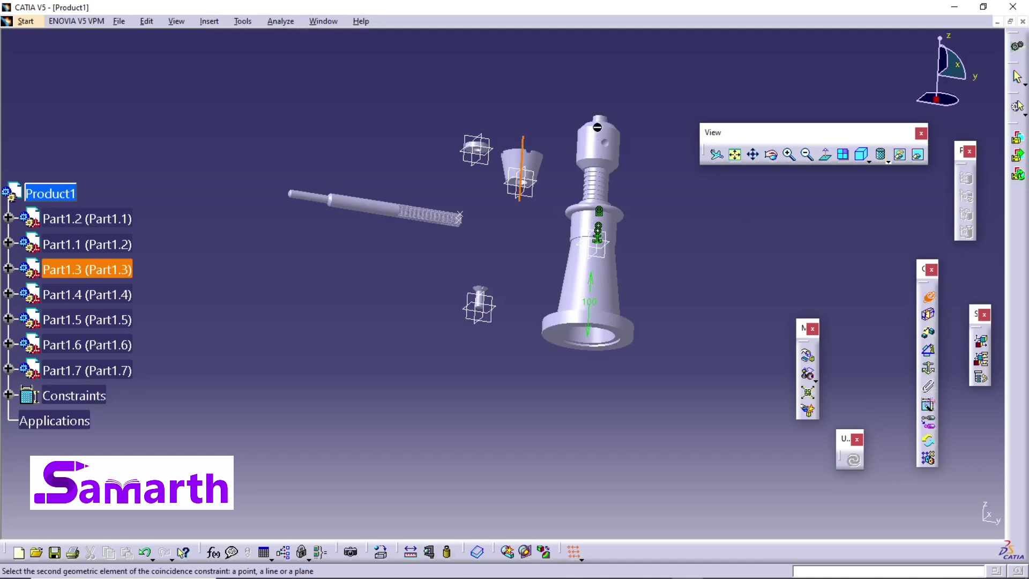
{"action": "left_click", "coordinate": [607, 149]}
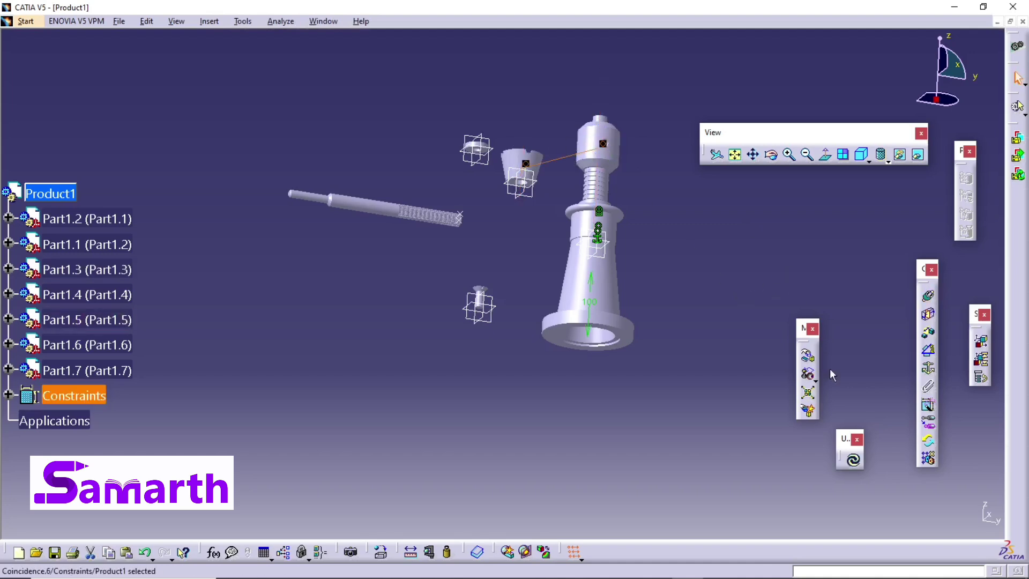
{"action": "left_click", "coordinate": [853, 459]}
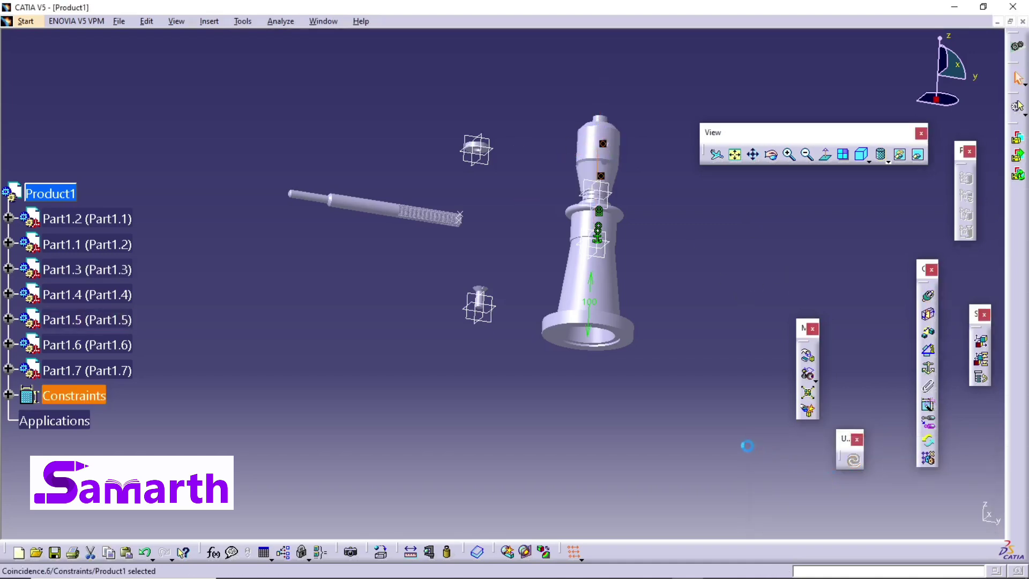
Step: Move the cup up along the Z axis until it sits clear above the screw head
{"action": "middle_click_drag", "start_coordinate": [699, 333], "coordinate": [678, 367]}
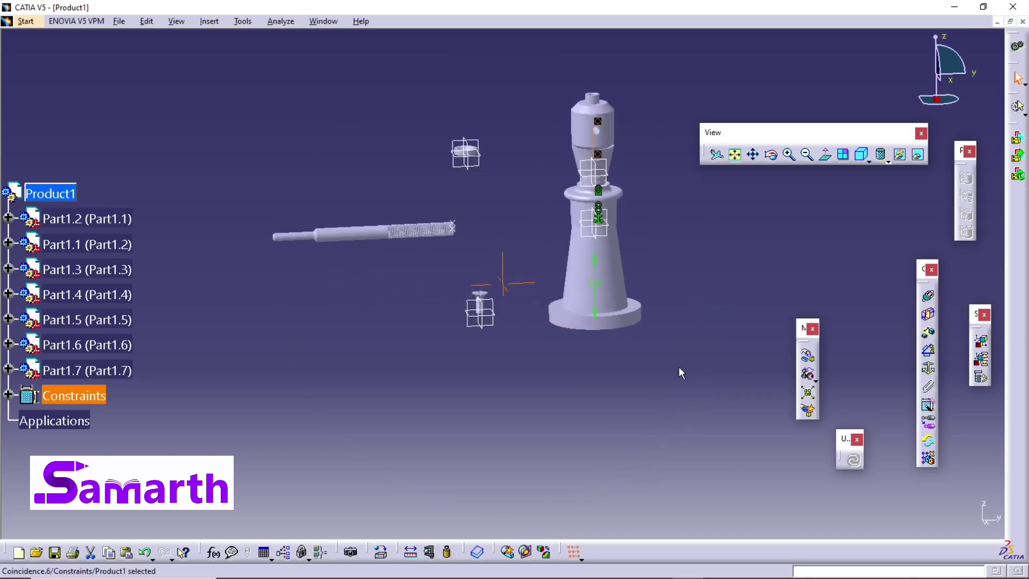
{"action": "left_click", "coordinate": [808, 357]}
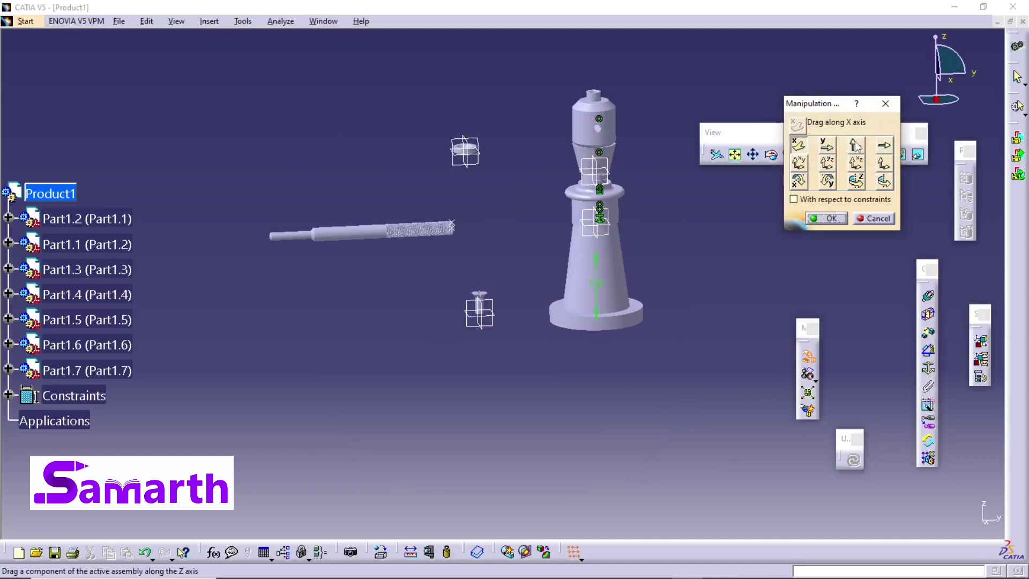
{"action": "left_click", "coordinate": [855, 145]}
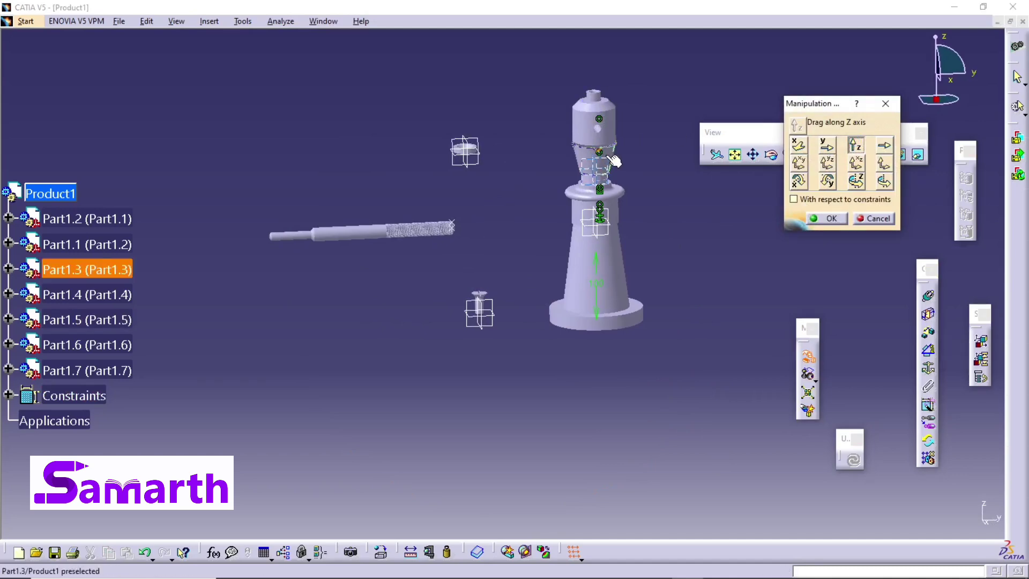
{"action": "left_click_drag", "start_coordinate": [605, 155], "coordinate": [611, 55]}
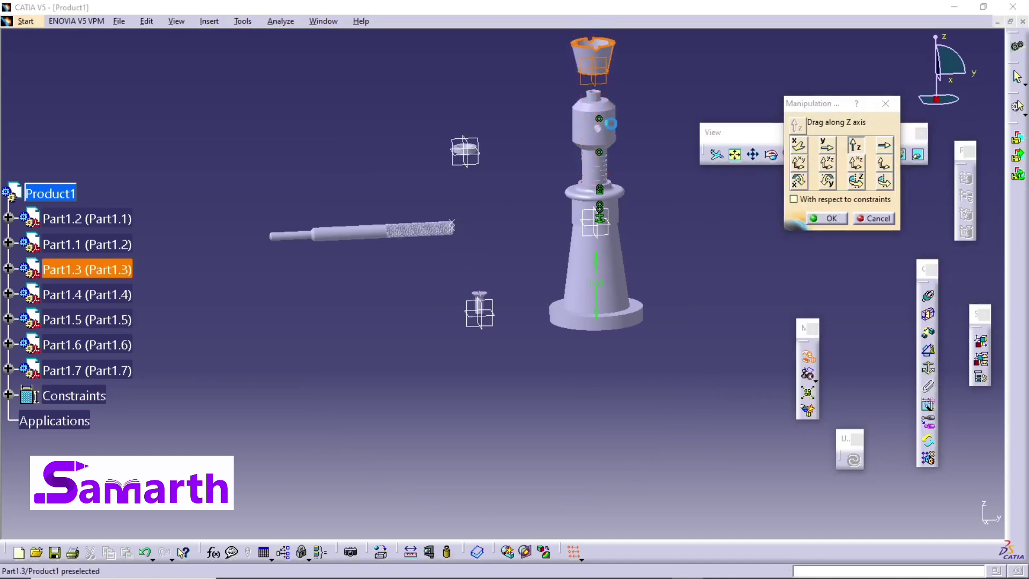
{"action": "left_click", "coordinate": [734, 155]}
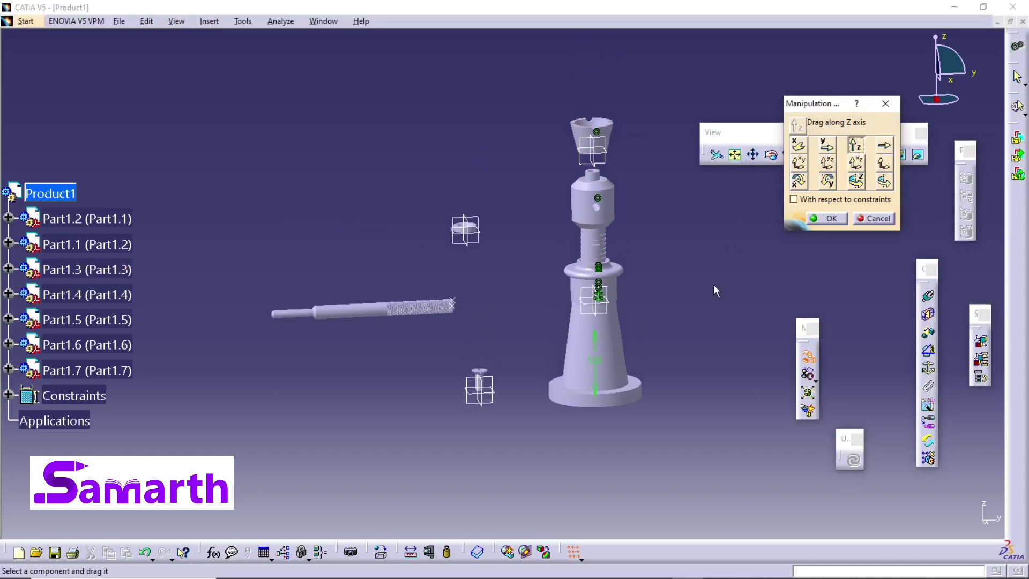
{"action": "left_click", "coordinate": [839, 224]}
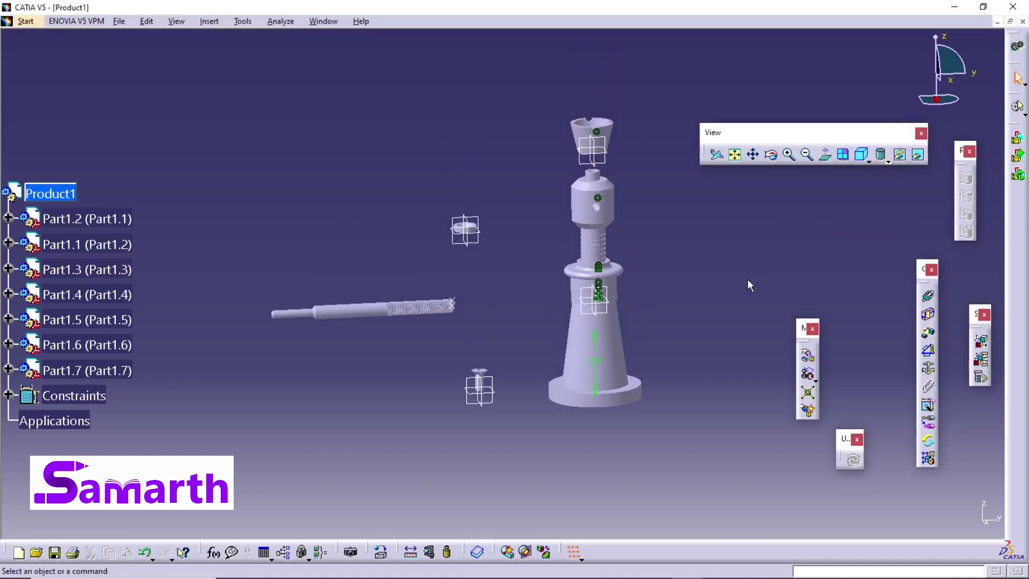
Step: Add a contact constraint between the cup's bottom face and the screw head's upper shoulder face, and update the assembly
{"action": "middle_click_drag", "start_coordinate": [735, 292], "coordinate": [518, 143]}
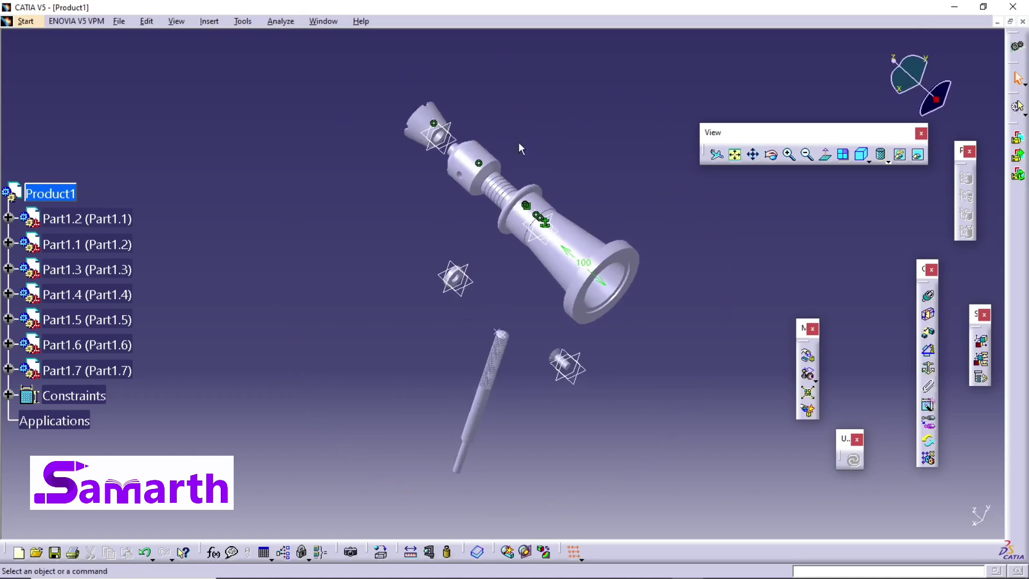
{"action": "left_click", "coordinate": [929, 316]}
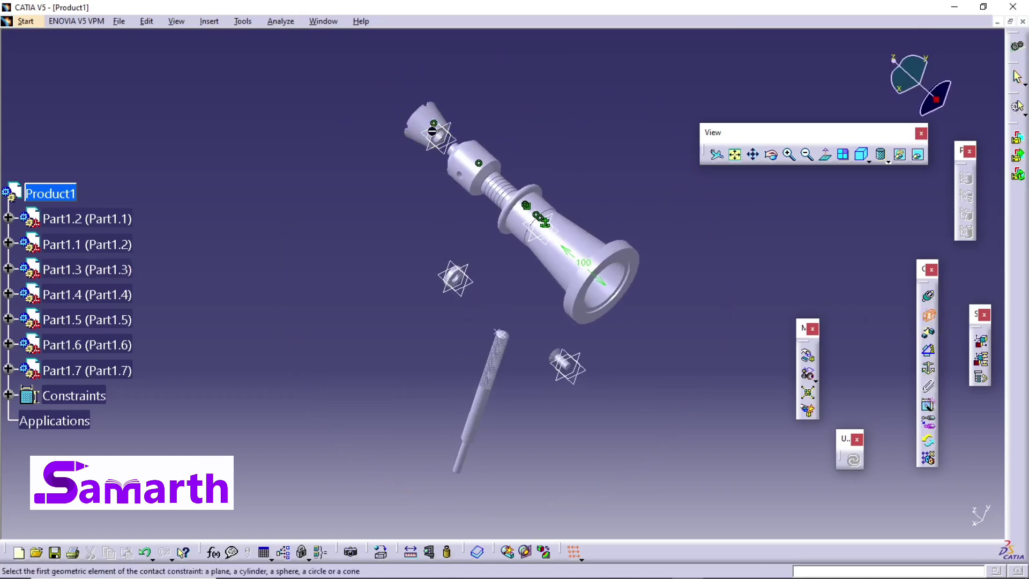
{"action": "left_click", "coordinate": [789, 155]}
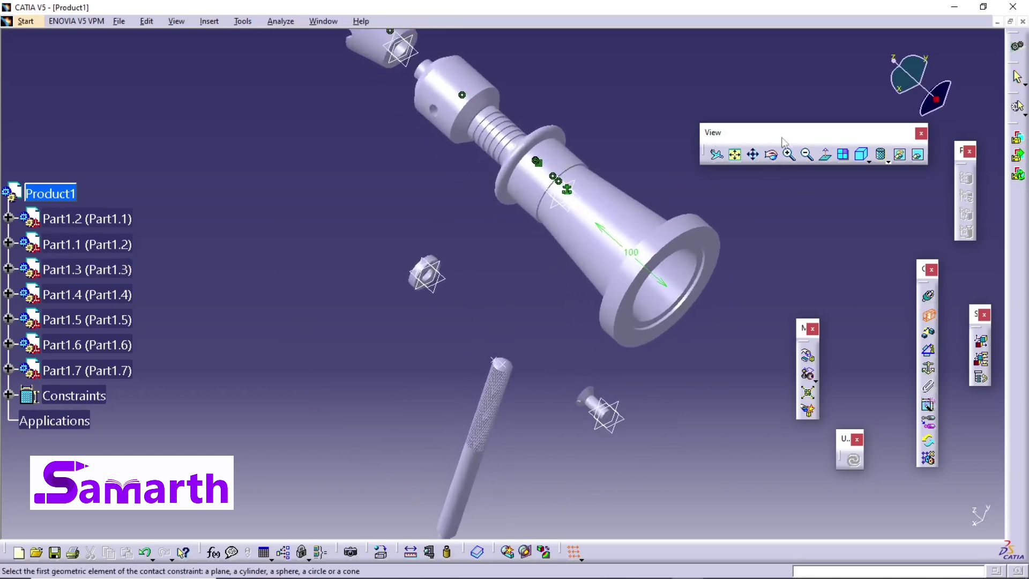
{"action": "middle_click_drag", "start_coordinate": [397, 147], "coordinate": [470, 254]}
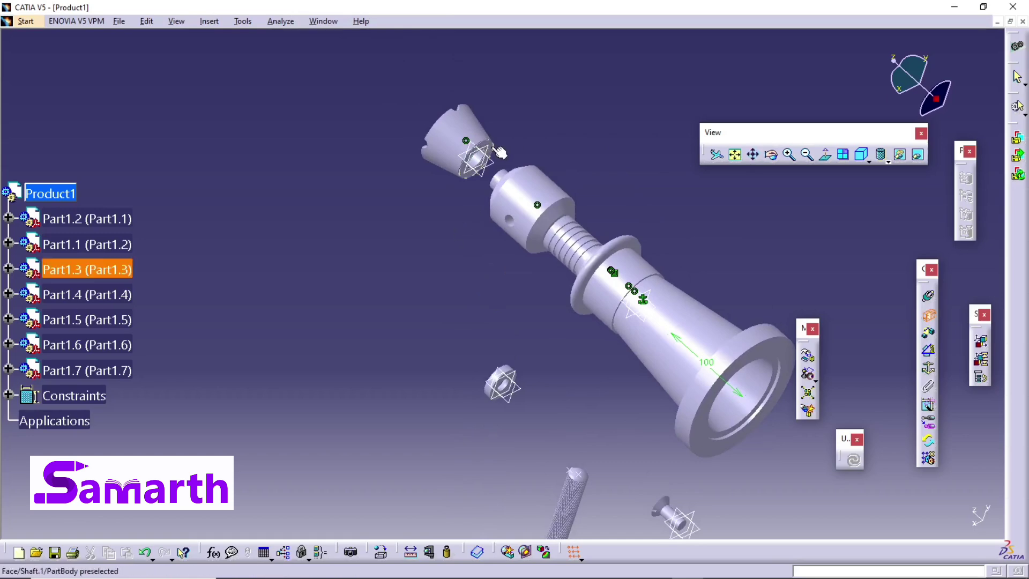
{"action": "left_click", "coordinate": [493, 147]}
{"action": "middle_click_drag", "start_coordinate": [547, 140], "coordinate": [631, 391]}
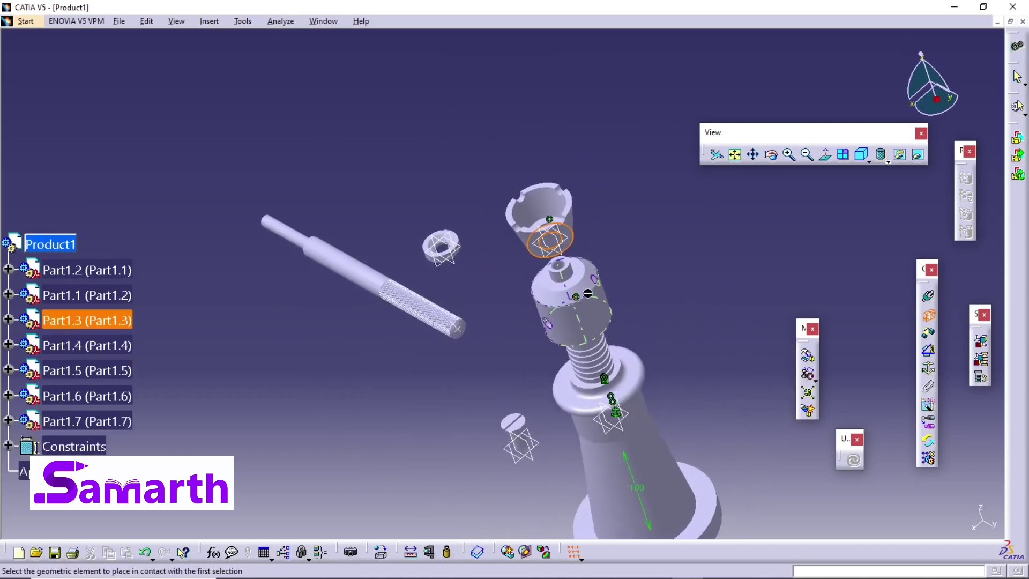
{"action": "left_click", "coordinate": [584, 281]}
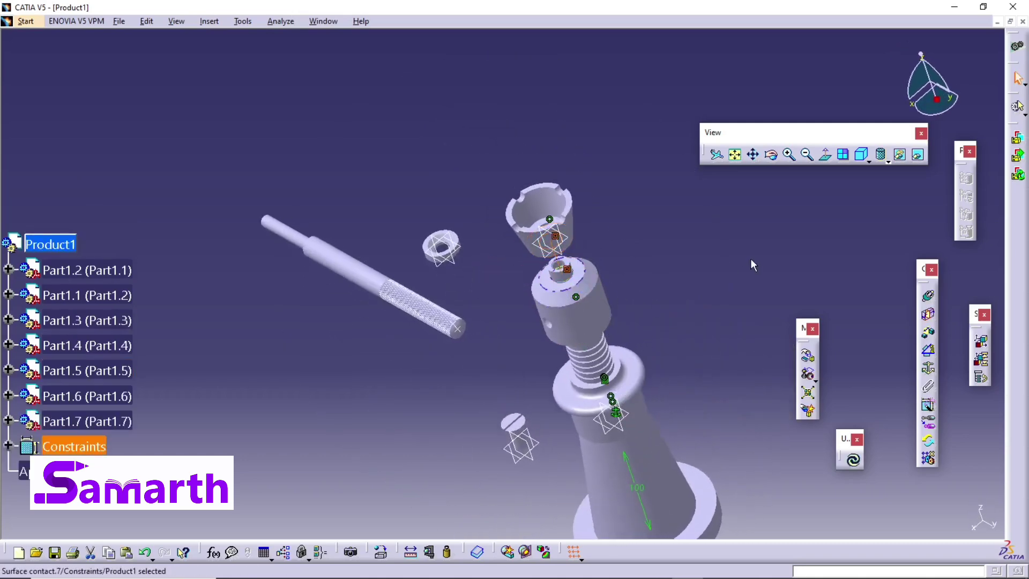
{"action": "left_click", "coordinate": [856, 468]}
Step: Move the washer along the Z and Y axes until it sits just above the cup's open end
{"action": "middle_click_drag", "start_coordinate": [765, 338], "coordinate": [723, 344]}
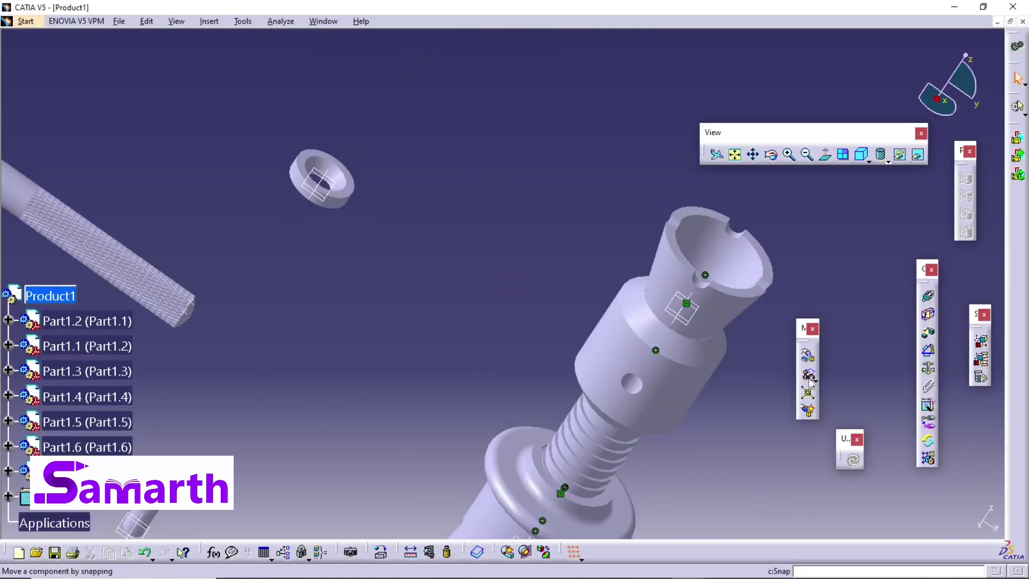
{"action": "left_click", "coordinate": [807, 355]}
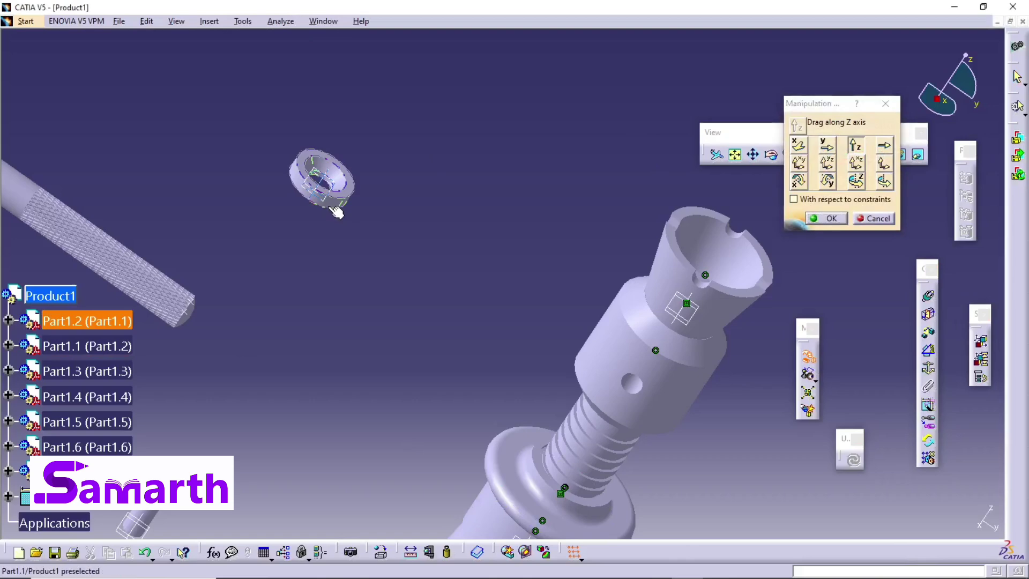
{"action": "left_click_drag", "start_coordinate": [330, 209], "coordinate": [525, 137]}
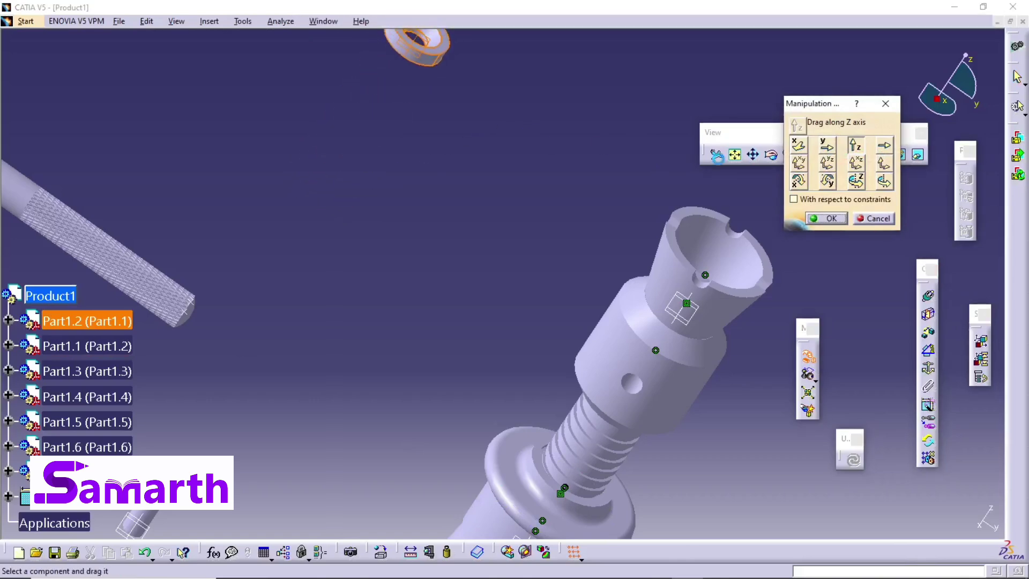
{"action": "left_click_drag", "start_coordinate": [716, 155], "coordinate": [716, 155]}
{"action": "left_click", "coordinate": [827, 154]}
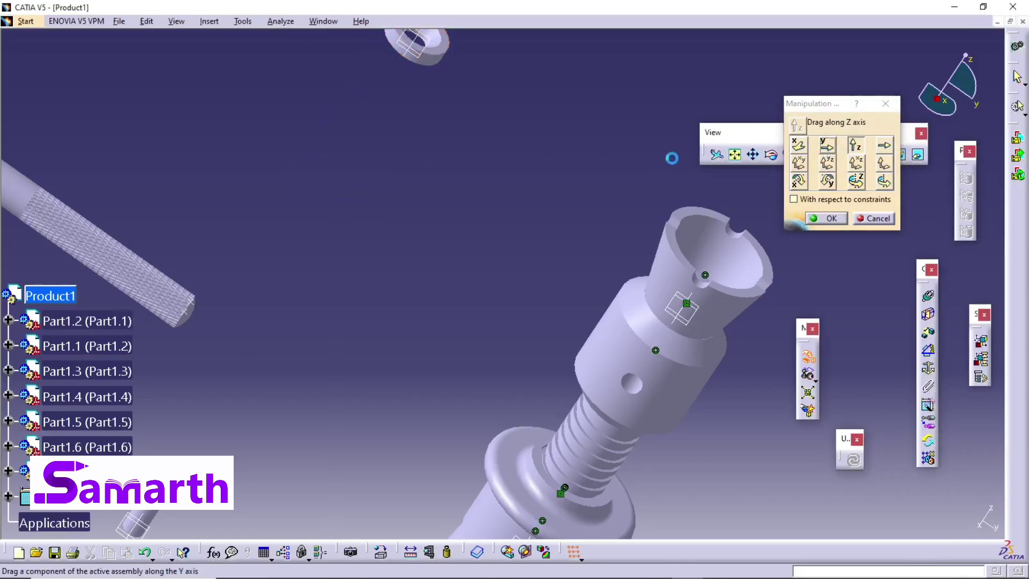
{"action": "left_click_drag", "start_coordinate": [418, 53], "coordinate": [734, 215]}
{"action": "left_click", "coordinate": [855, 146]}
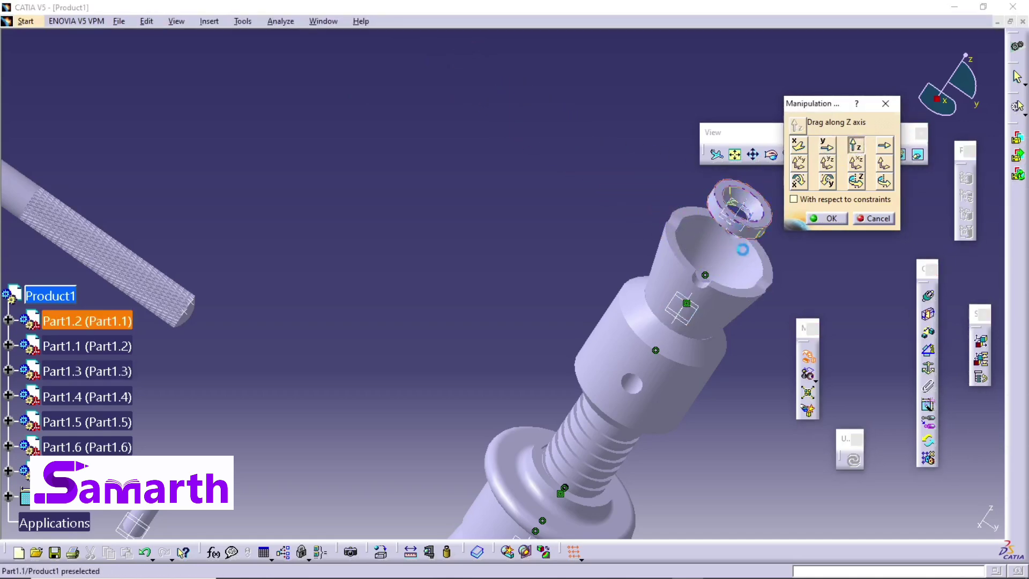
{"action": "middle_click_drag", "start_coordinate": [821, 268], "coordinate": [798, 252]}
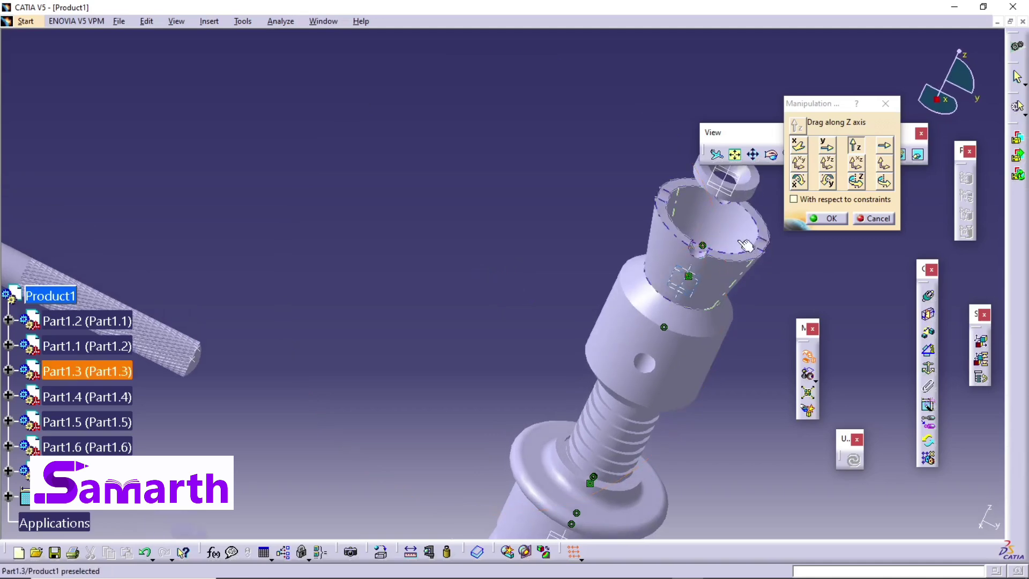
{"action": "left_click", "coordinate": [827, 218]}
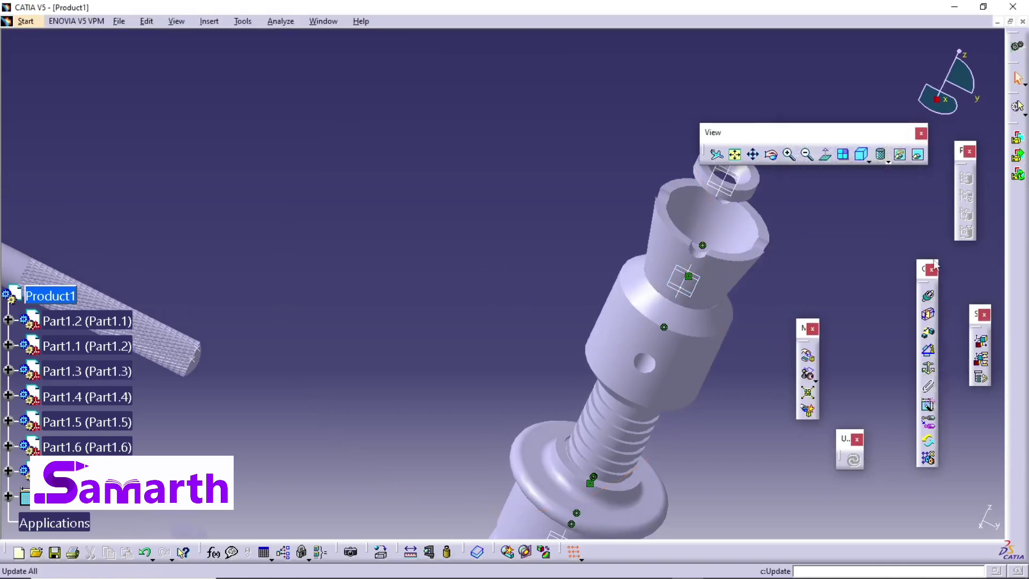
Step: Try to add a contact constraint between the washer's underside and the flat seating face inside the cup, and update the assembly
{"action": "left_click", "coordinate": [929, 316]}
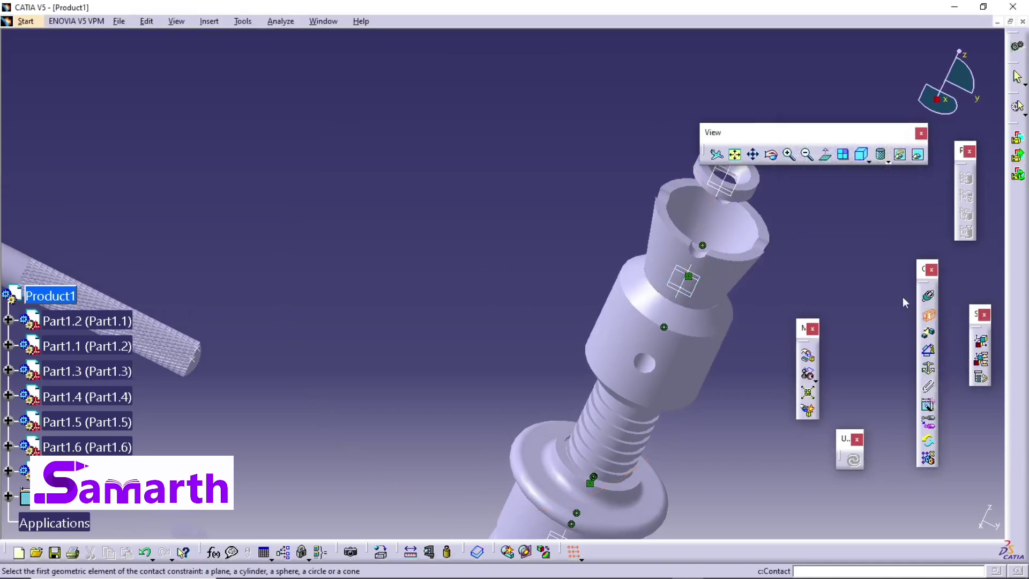
{"action": "middle_click_drag", "start_coordinate": [868, 292], "coordinate": [322, 268]}
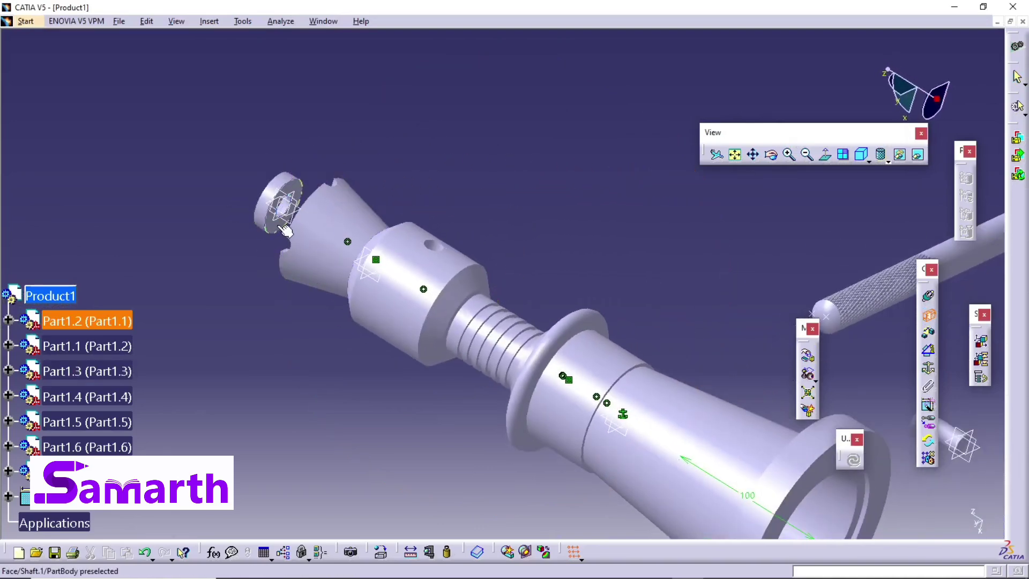
{"action": "left_click", "coordinate": [275, 227]}
{"action": "middle_click_drag", "start_coordinate": [189, 223], "coordinate": [517, 302]}
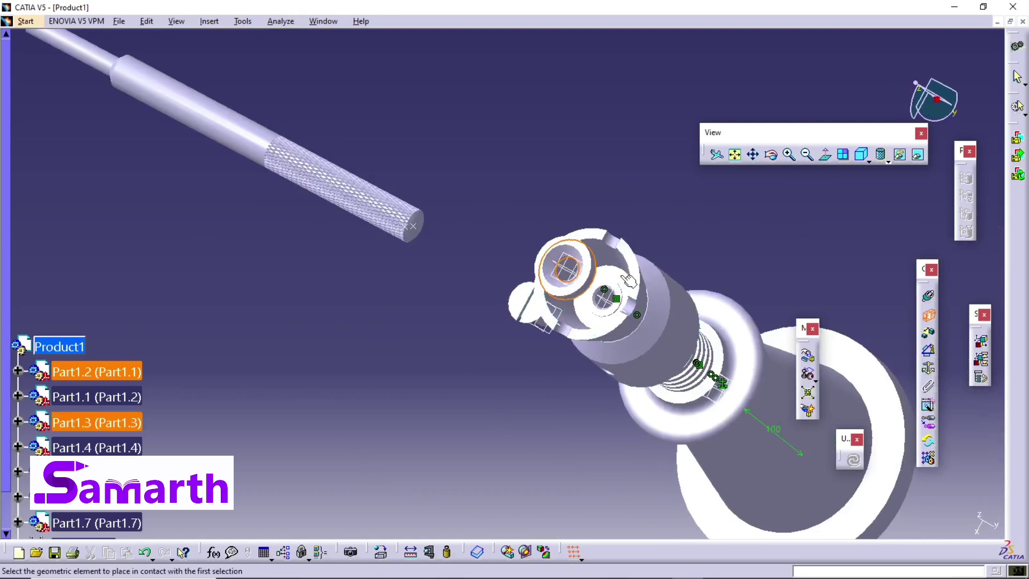
{"action": "middle_click_drag", "start_coordinate": [497, 364], "coordinate": [588, 377]}
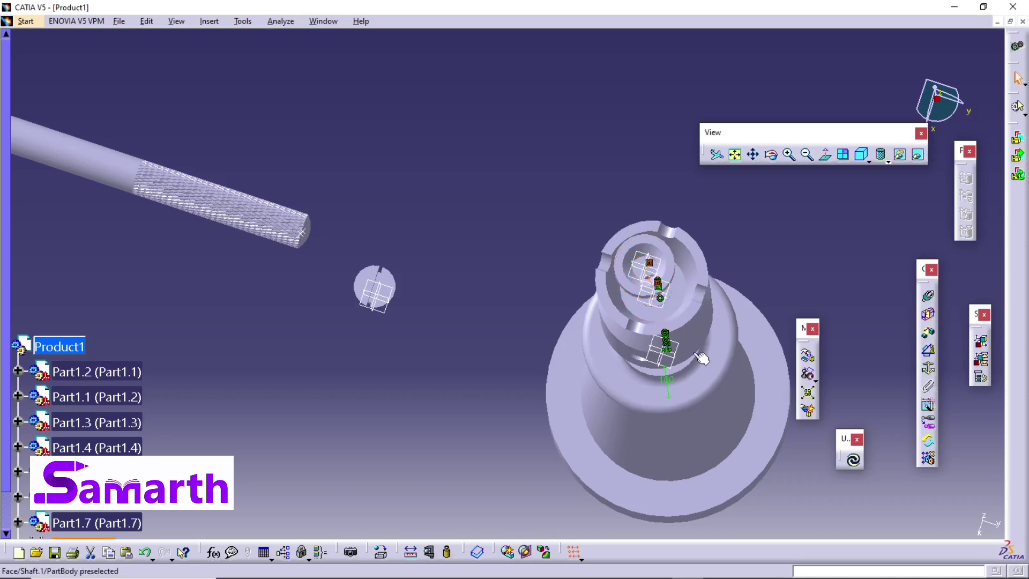
{"action": "left_click", "coordinate": [660, 298]}
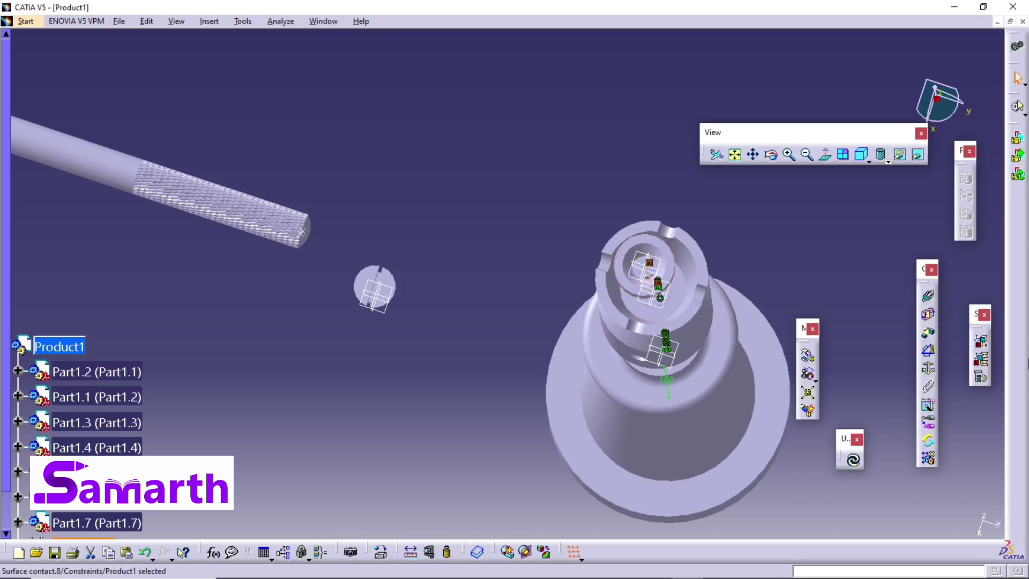
{"action": "left_click", "coordinate": [853, 462]}
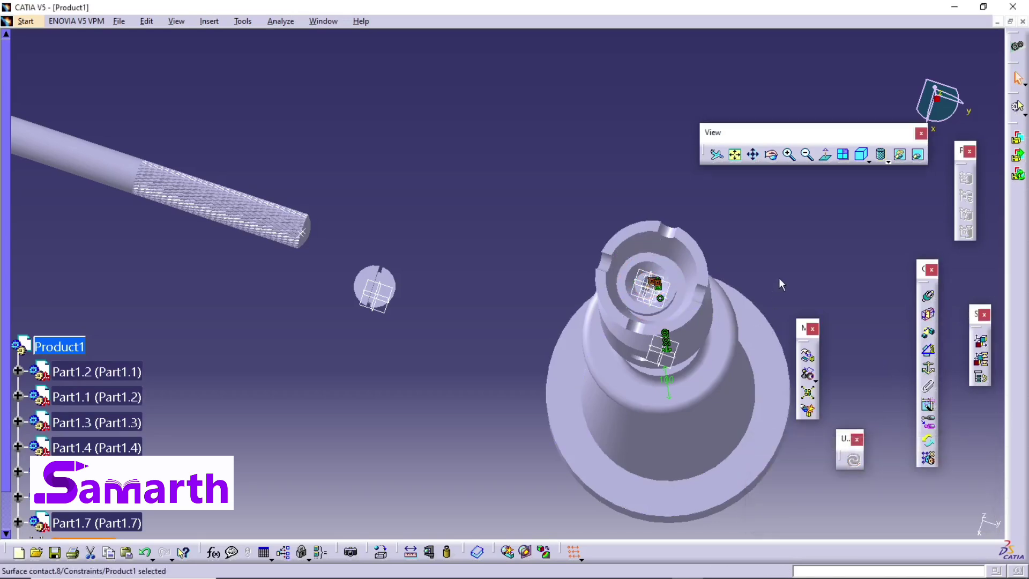
{"action": "middle_click_drag", "start_coordinate": [779, 277], "coordinate": [694, 267]}
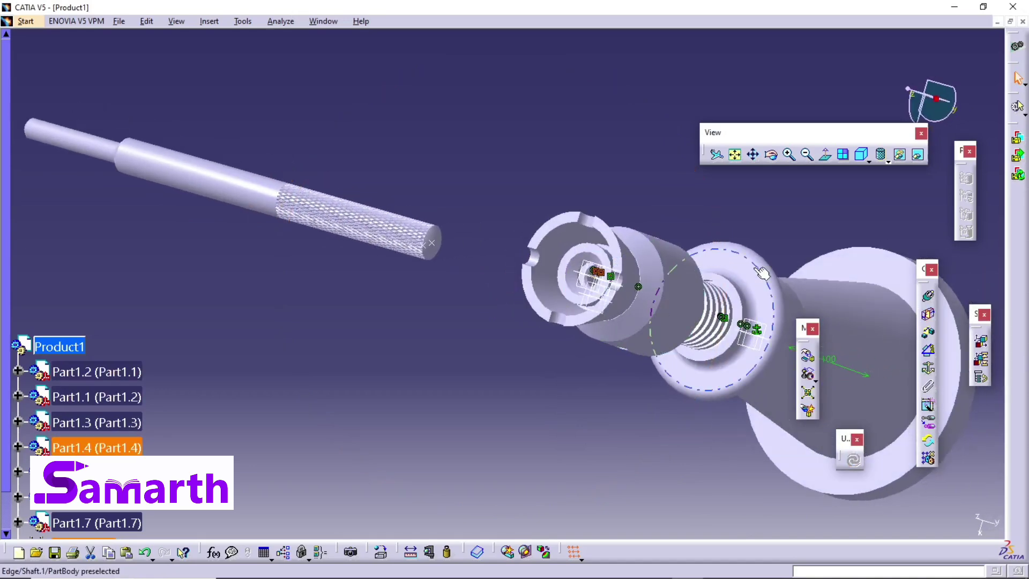
Step: Add a coincidence constraint between the screw's axis and the washer's axis, and update the assembly
{"action": "middle_click_drag", "start_coordinate": [761, 273], "coordinate": [875, 310]}
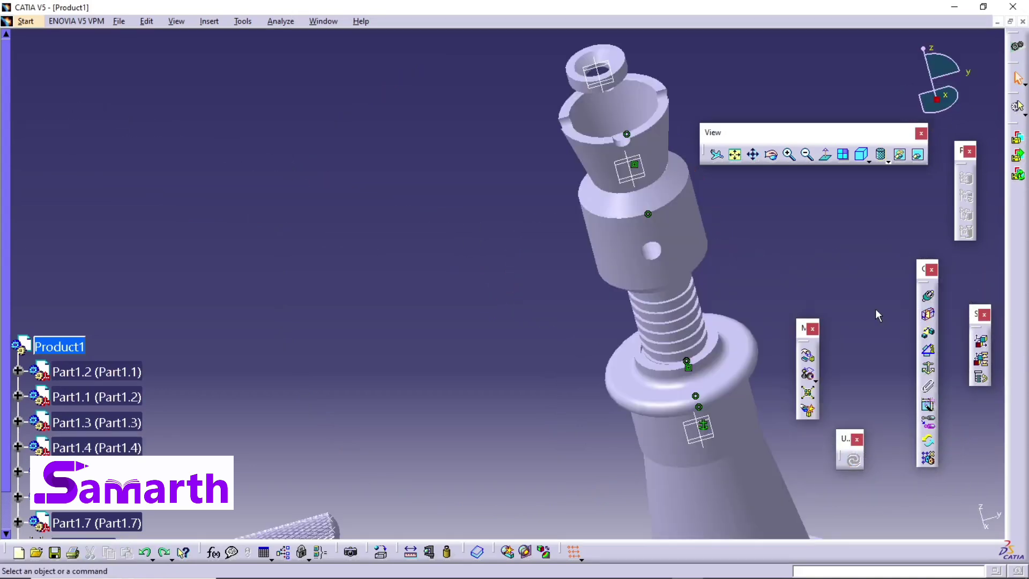
{"action": "left_click", "coordinate": [929, 298]}
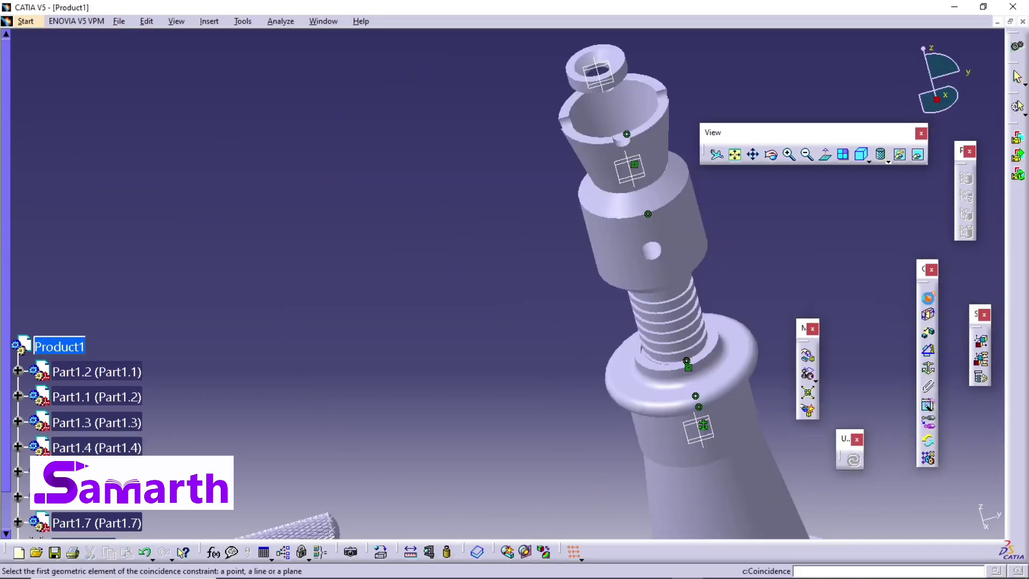
{"action": "left_click", "coordinate": [645, 212]}
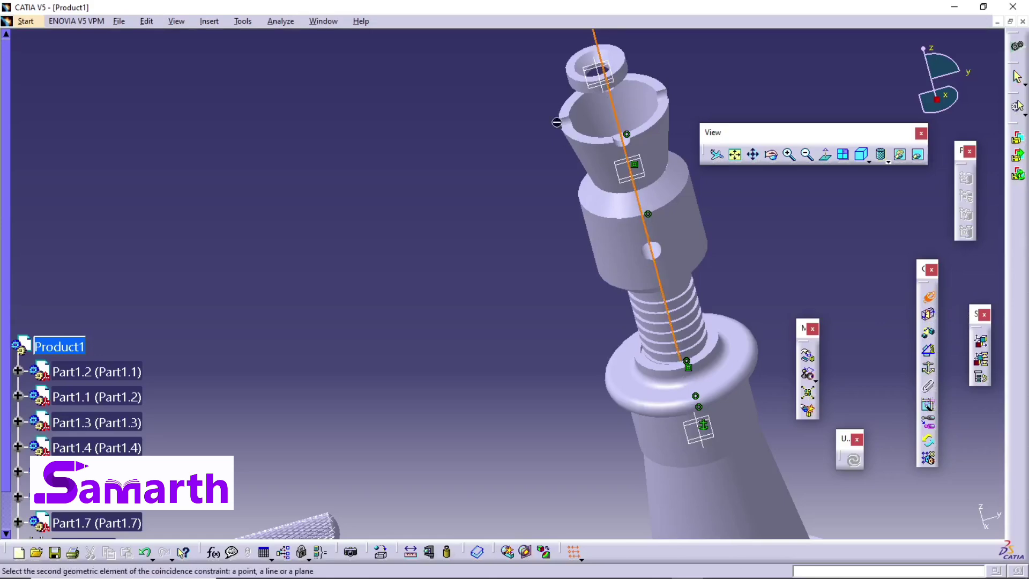
{"action": "left_click", "coordinate": [608, 62]}
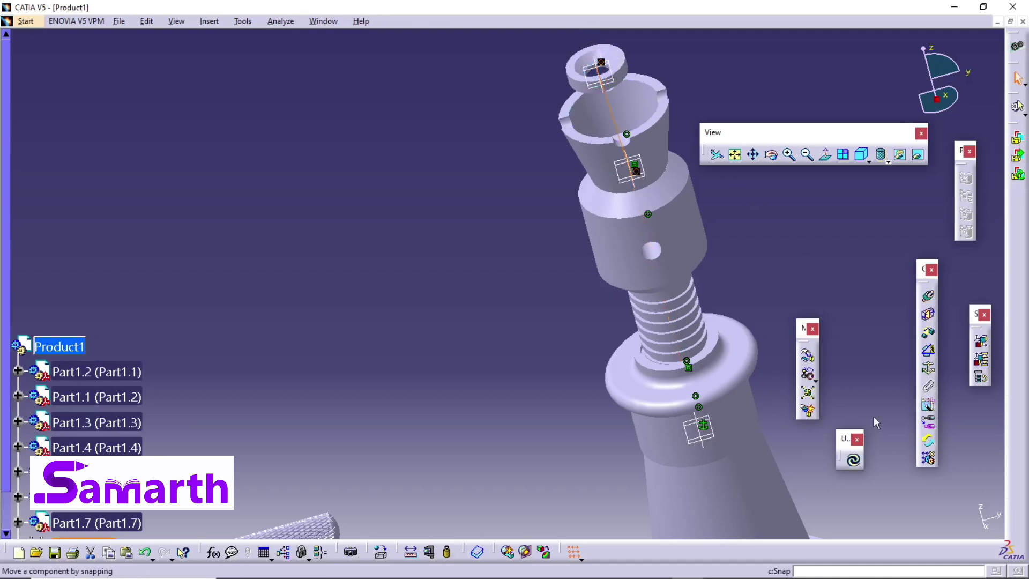
{"action": "left_click", "coordinate": [853, 459]}
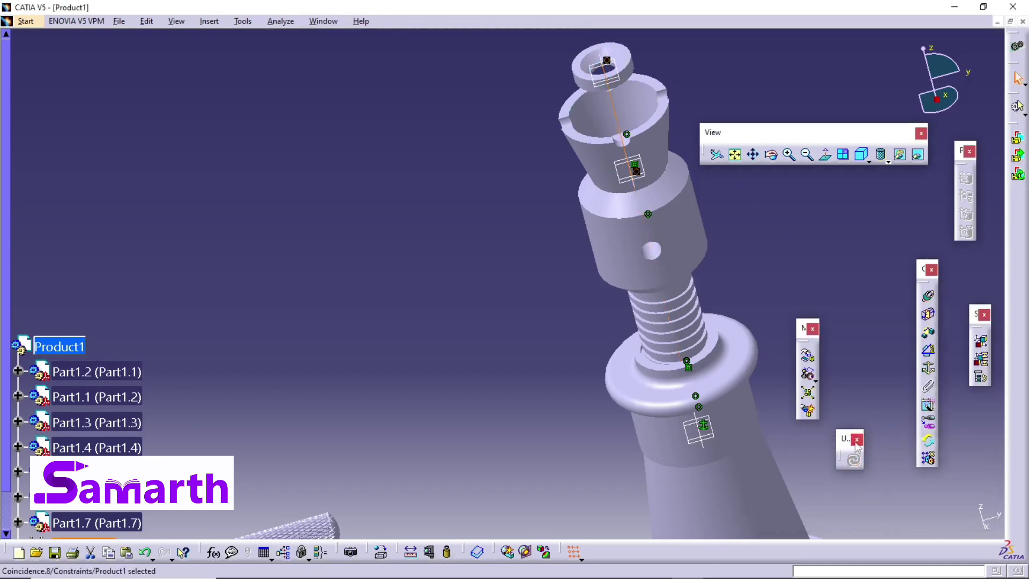
Step: Add a contact constraint between the washer's underside and the flat seating face inside the cup, and update the assembly
{"action": "middle_click_drag", "start_coordinate": [782, 255], "coordinate": [645, 300]}
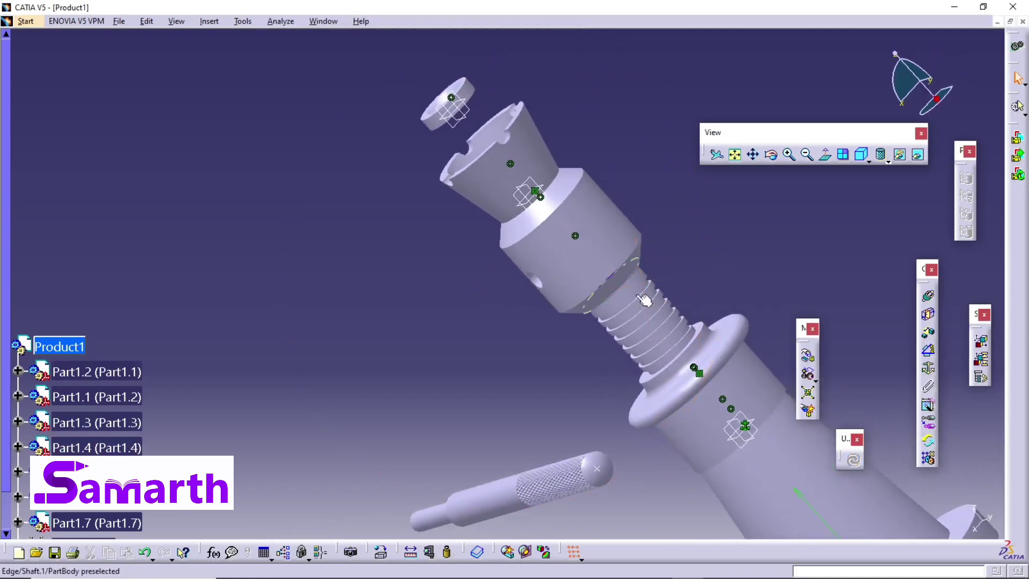
{"action": "left_click", "coordinate": [929, 315]}
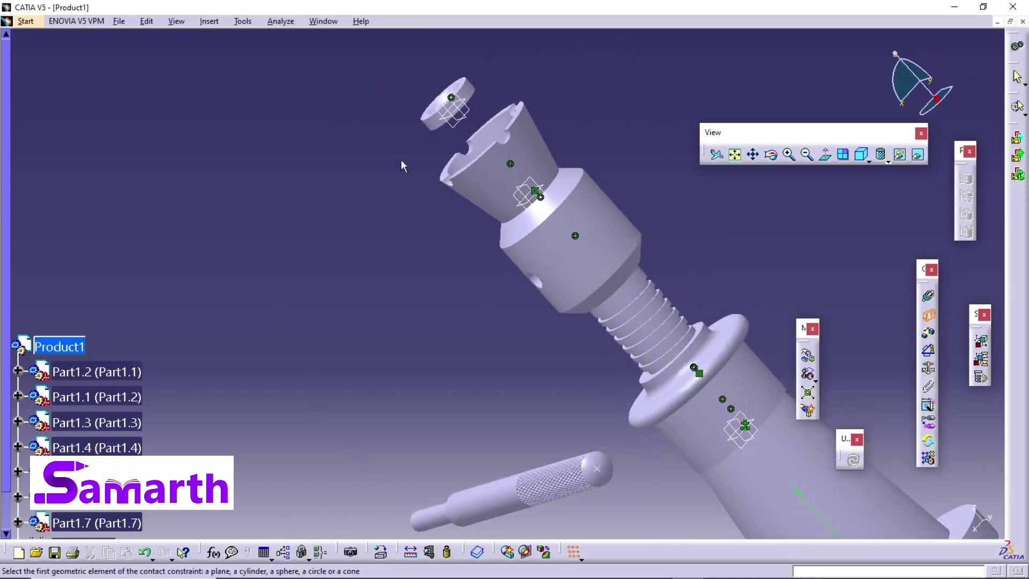
{"action": "middle_click_drag", "start_coordinate": [292, 187], "coordinate": [747, 246]}
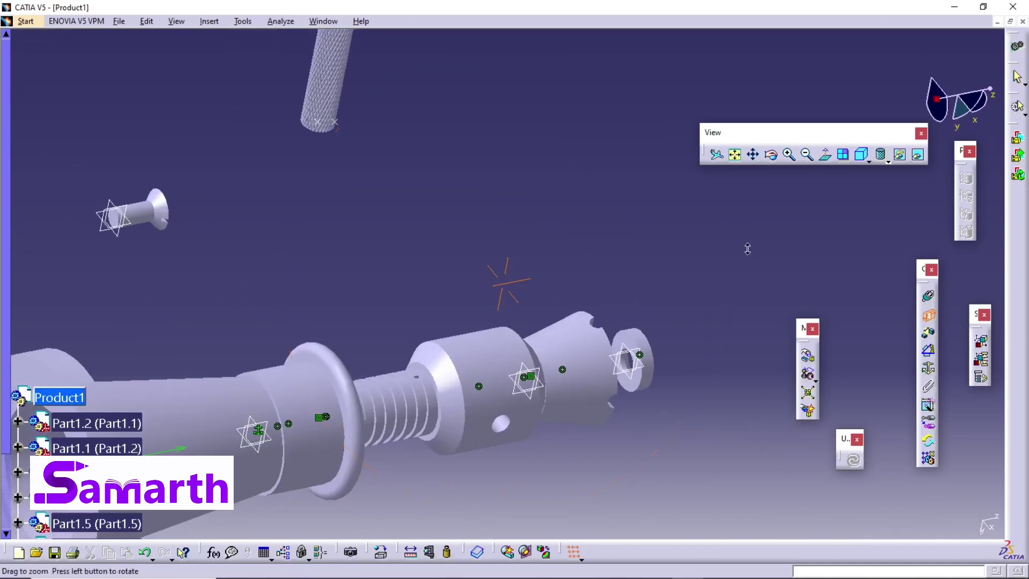
{"action": "left_click", "coordinate": [632, 344]}
{"action": "middle_click_drag", "start_coordinate": [693, 331], "coordinate": [651, 396]}
{"action": "left_click", "coordinate": [648, 391]}
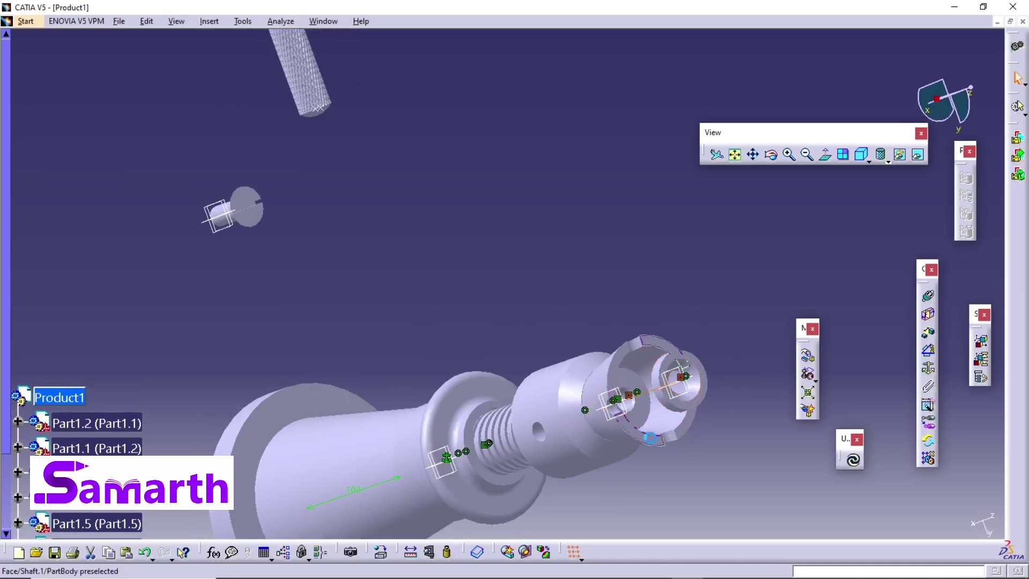
{"action": "left_click", "coordinate": [854, 462]}
Step: Move the slotted countersunk screw along the Z and Y axes until it sits above the cup's open end
{"action": "middle_click_drag", "start_coordinate": [748, 463], "coordinate": [452, 302]}
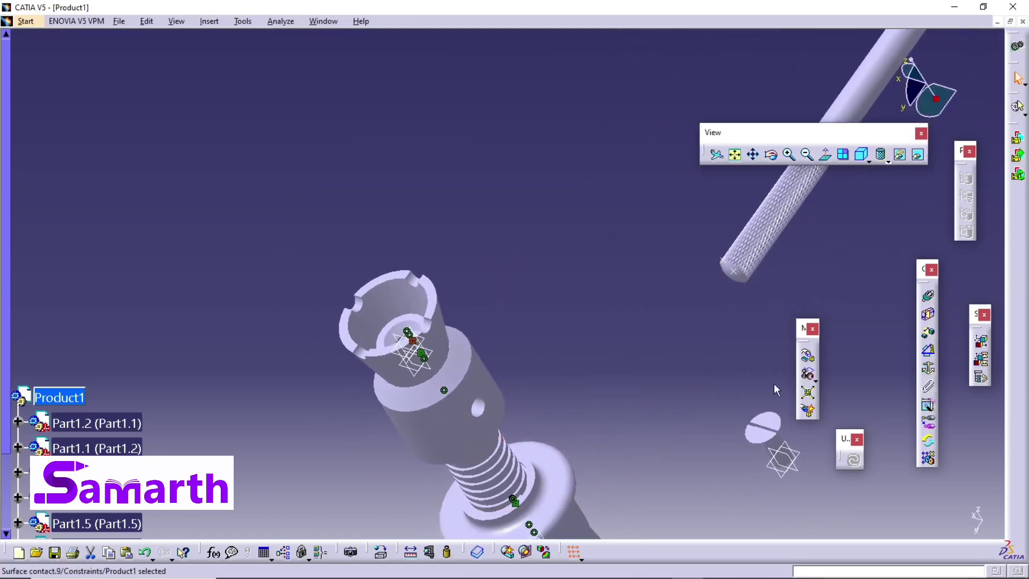
{"action": "left_click", "coordinate": [813, 356]}
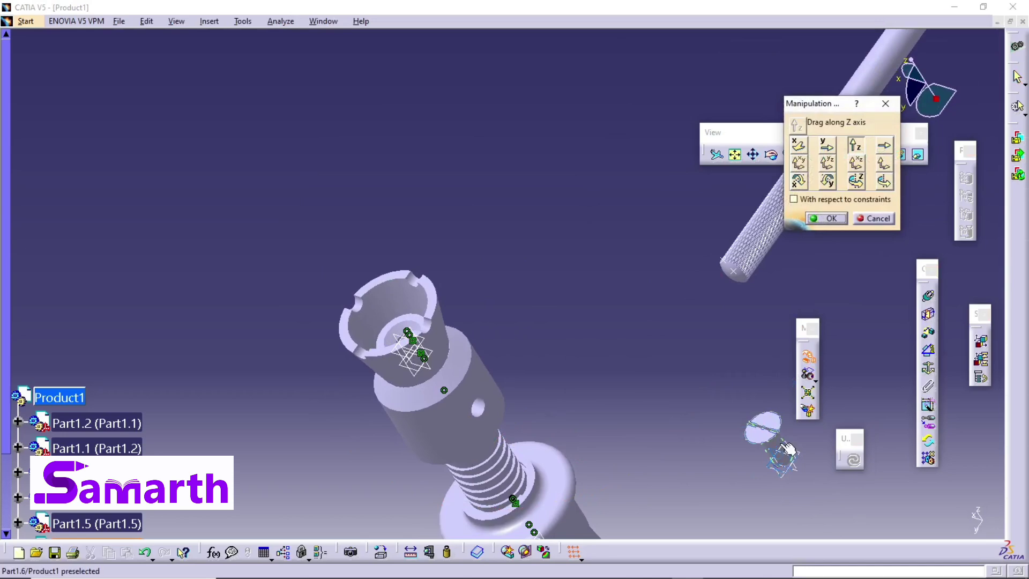
{"action": "left_click_drag", "start_coordinate": [788, 437], "coordinate": [467, 172]}
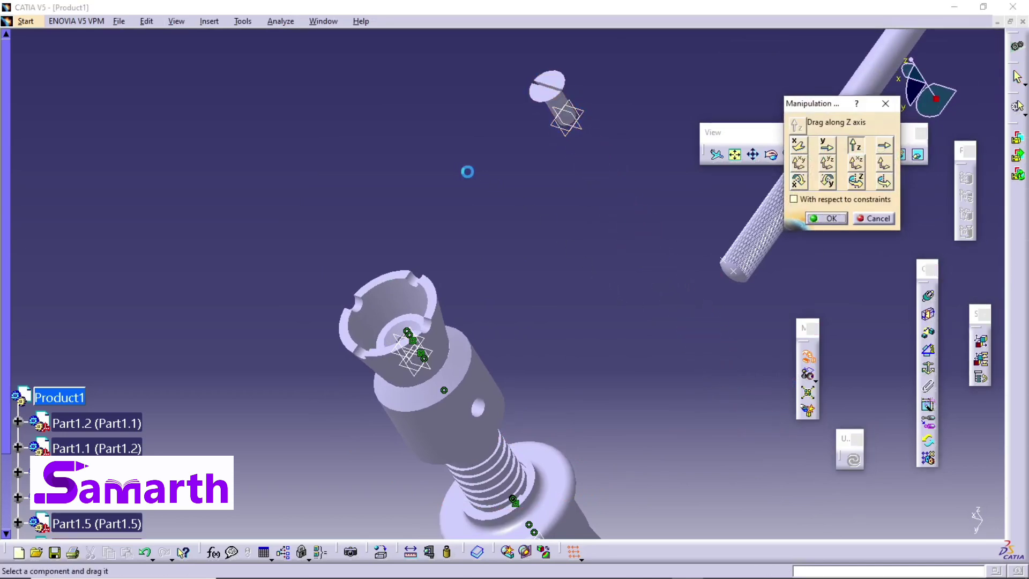
{"action": "left_click", "coordinate": [825, 147]}
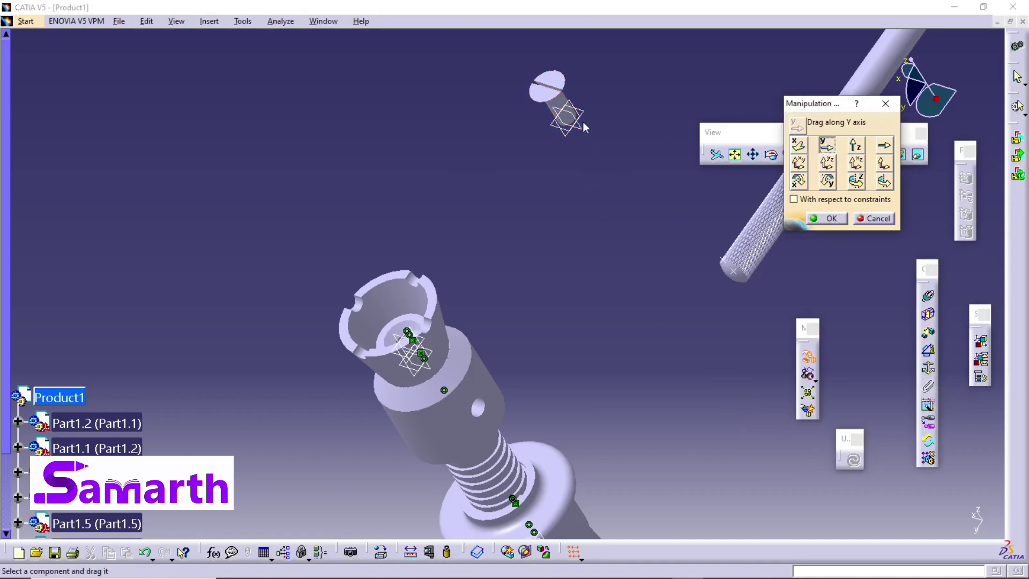
{"action": "left_click_drag", "start_coordinate": [586, 120], "coordinate": [473, 153]}
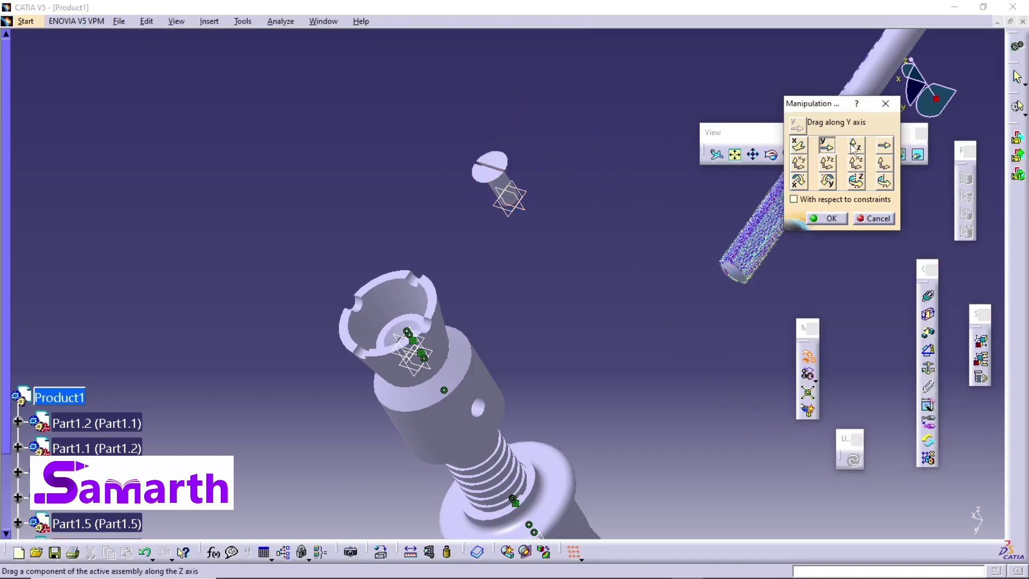
{"action": "left_click", "coordinate": [855, 146]}
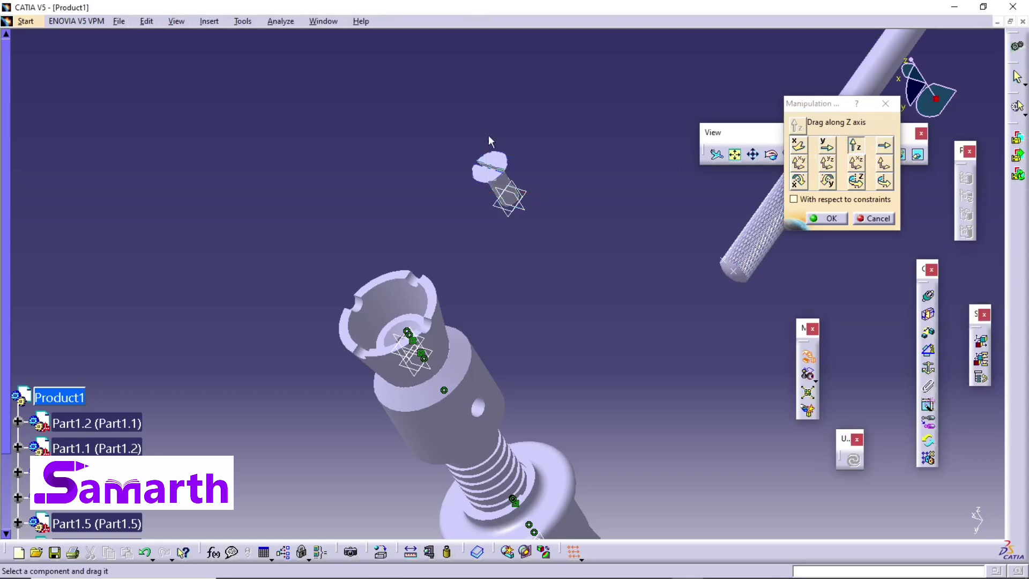
{"action": "left_click_drag", "start_coordinate": [489, 140], "coordinate": [458, 88]}
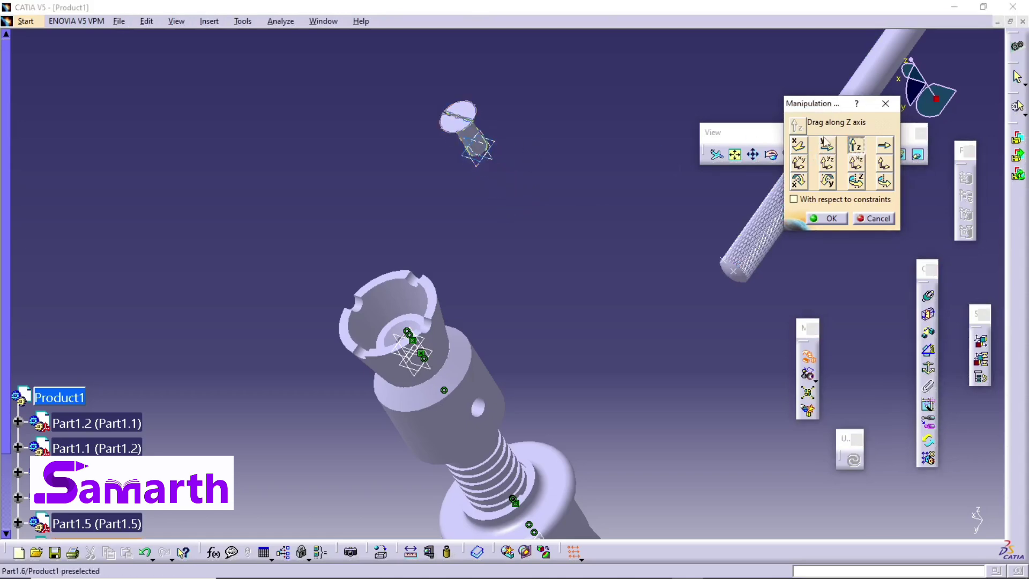
{"action": "left_click", "coordinate": [826, 144]}
{"action": "left_click_drag", "start_coordinate": [477, 132], "coordinate": [343, 180]}
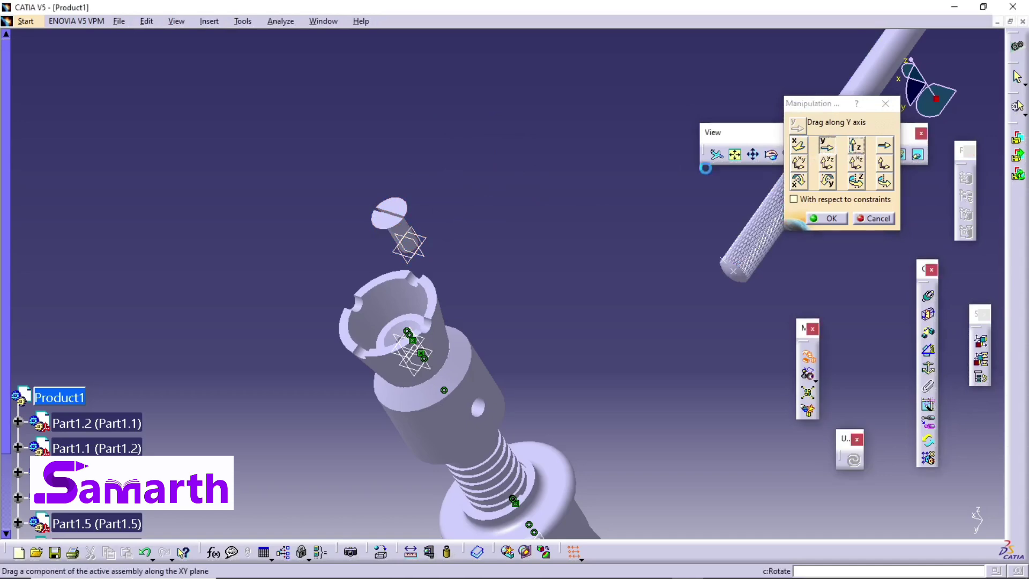
{"action": "left_click", "coordinate": [856, 146]}
{"action": "left_click_drag", "start_coordinate": [402, 231], "coordinate": [359, 195]}
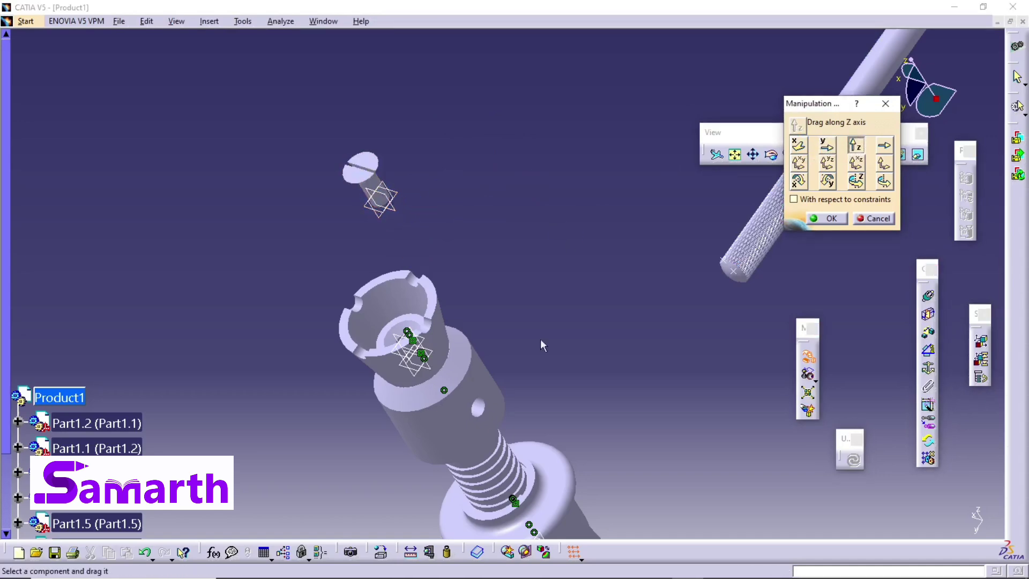
{"action": "left_click", "coordinate": [829, 220]}
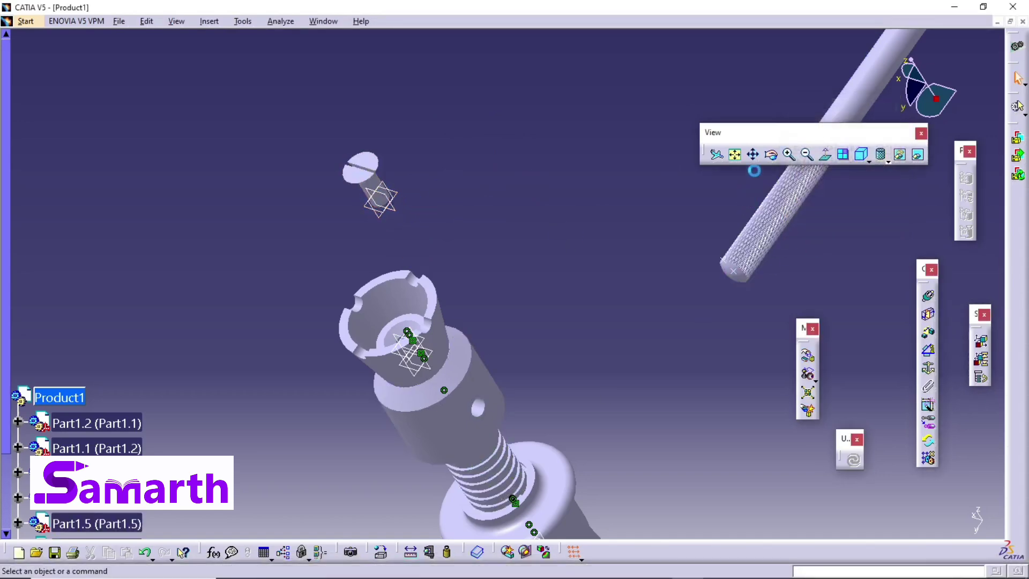
Step: Add a coincidence constraint between the central axis inside the cup and the countersunk screw's axis, and update the assembly
{"action": "left_click", "coordinate": [734, 155]}
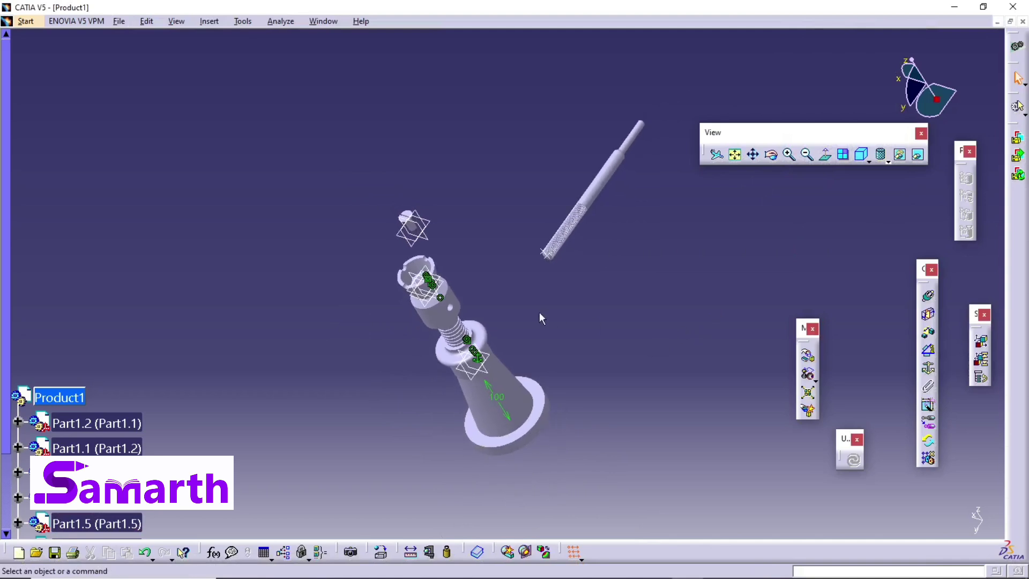
{"action": "left_click", "coordinate": [789, 155]}
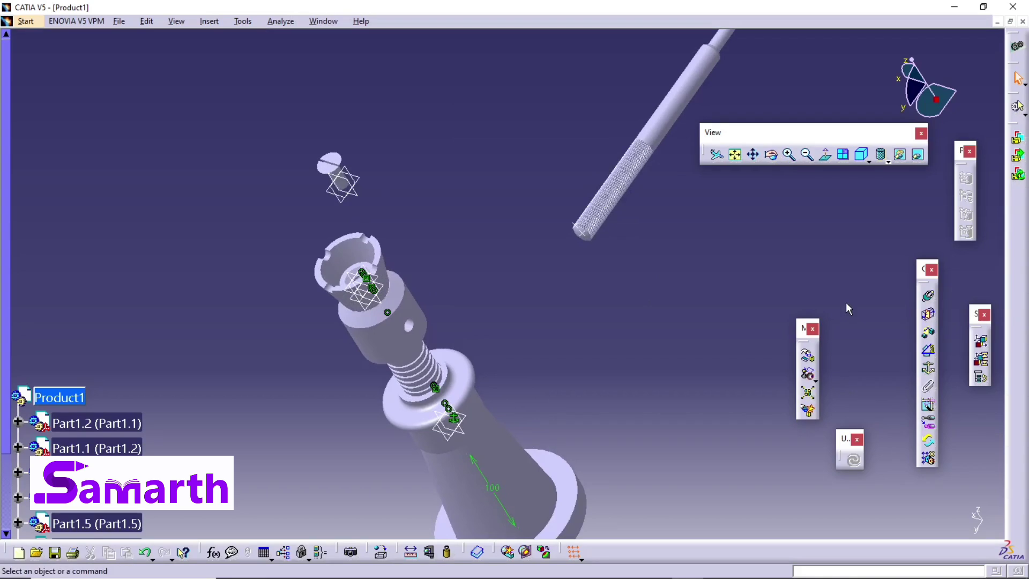
{"action": "left_click", "coordinate": [928, 295]}
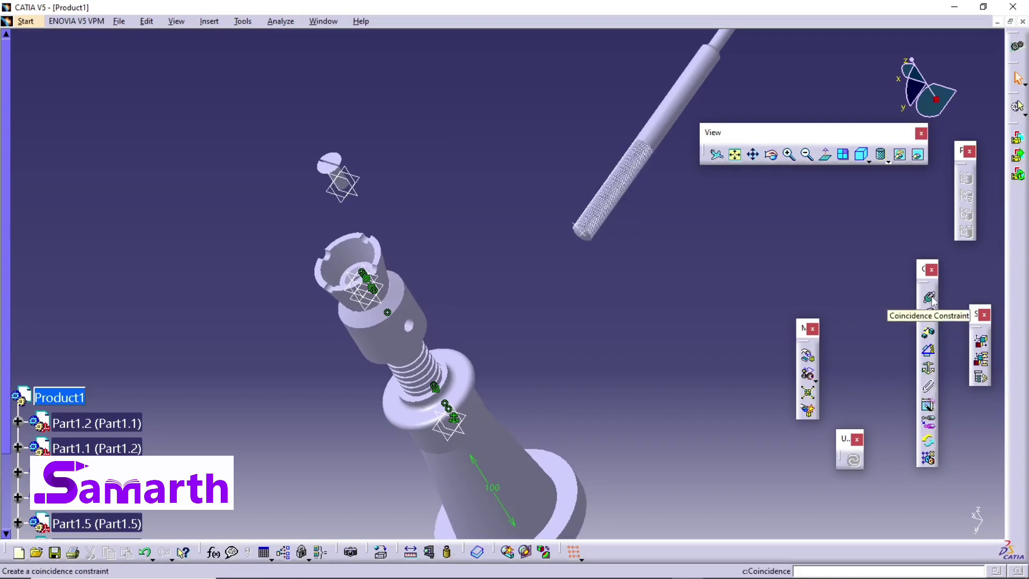
{"action": "left_click", "coordinate": [930, 297]}
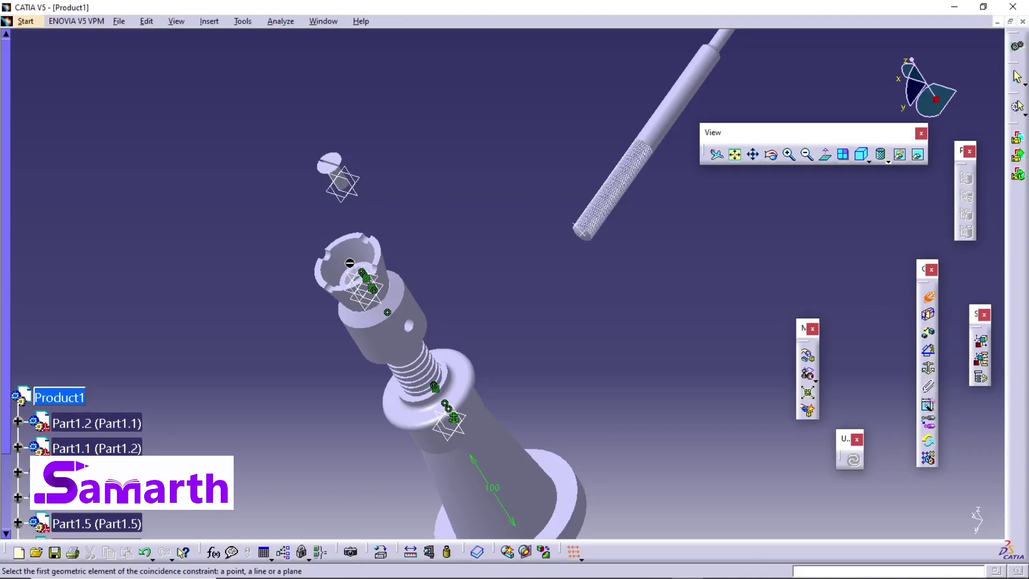
{"action": "left_click", "coordinate": [360, 263]}
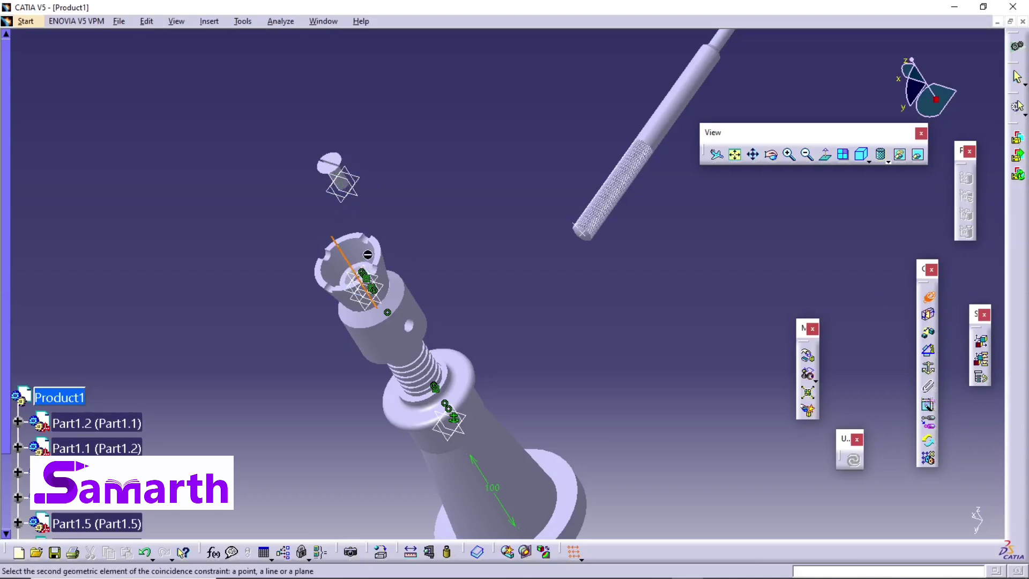
{"action": "mouse_move", "coordinate": [283, 217]}
{"action": "middle_mouse_down"}
{"action": "mouse_move", "coordinate": [323, 221]}
{"action": "mouse_move", "coordinate": [300, 223]}
{"action": "middle_mouse_up"}
{"action": "left_click", "coordinate": [788, 154]}
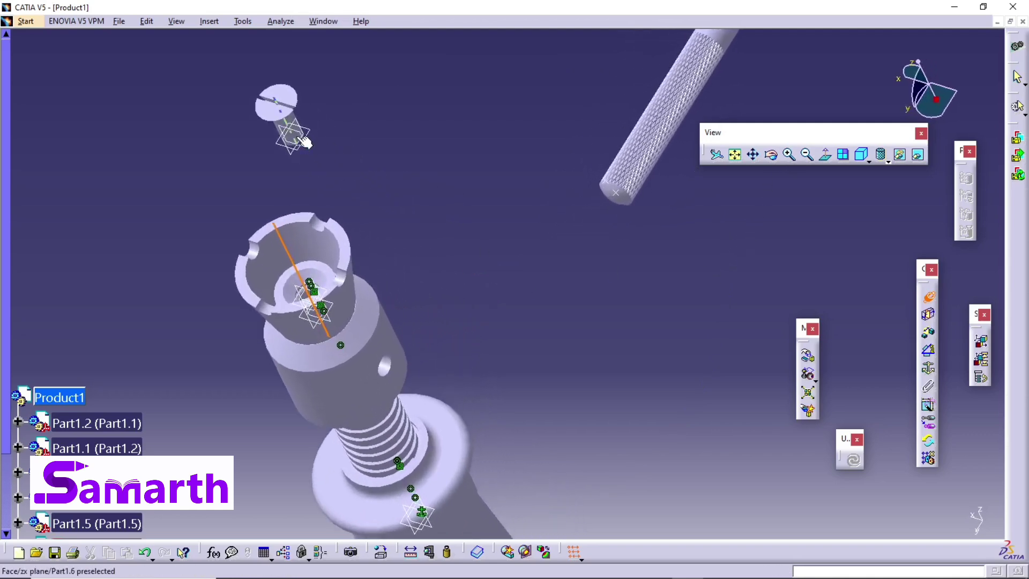
{"action": "left_click", "coordinate": [296, 139]}
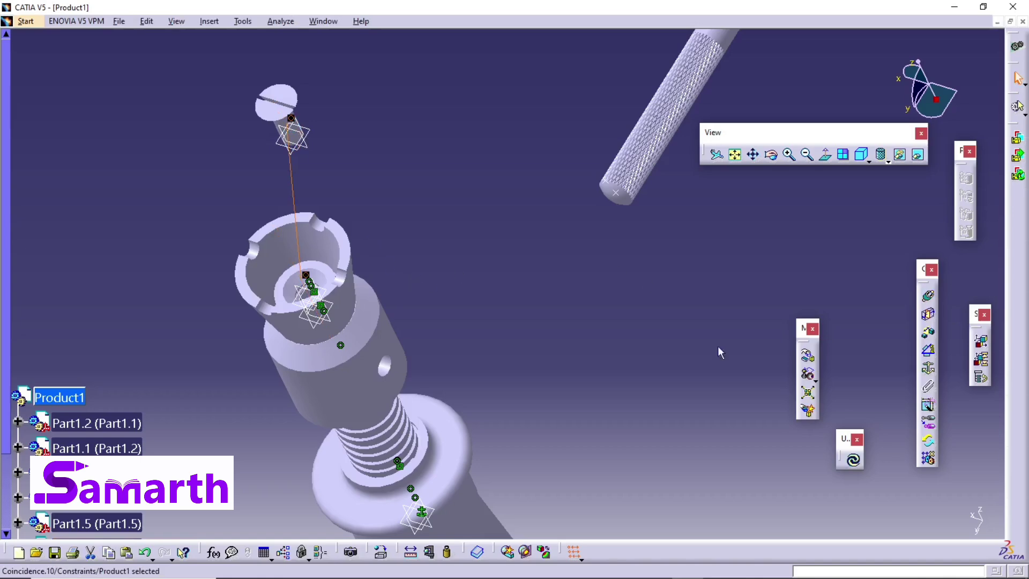
{"action": "left_click", "coordinate": [853, 462]}
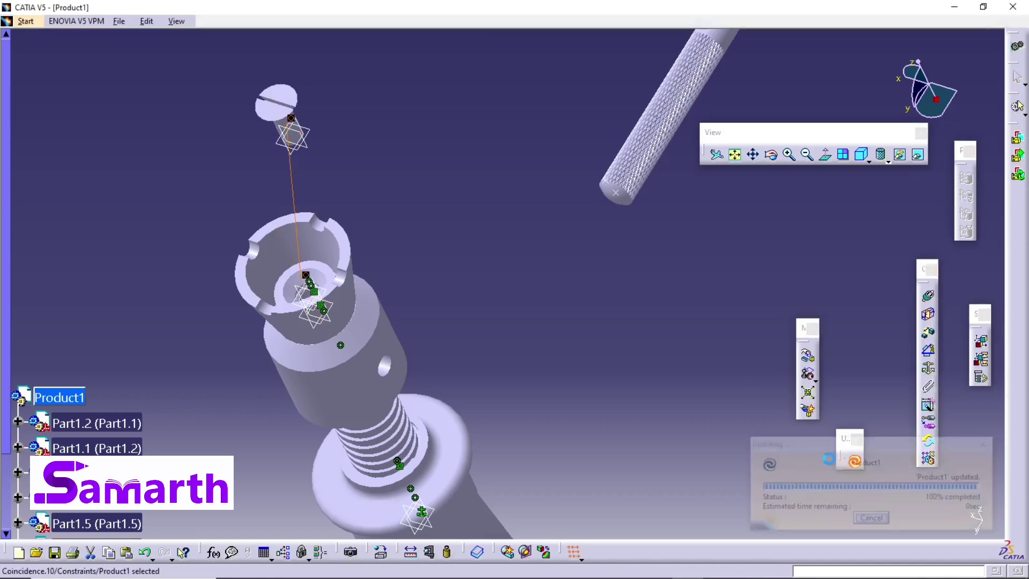
Step: Add a surface contact constraint between the washer's conical seat and the countersunk screw head's conical underside, and update the assembly
{"action": "middle_click_drag", "start_coordinate": [547, 316], "coordinate": [525, 335]}
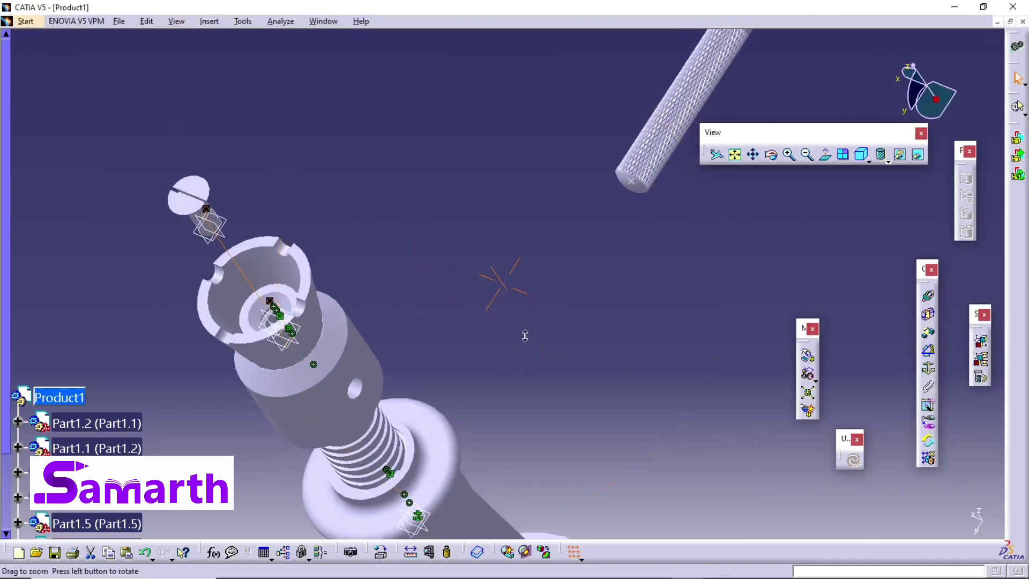
{"action": "left_click", "coordinate": [928, 315]}
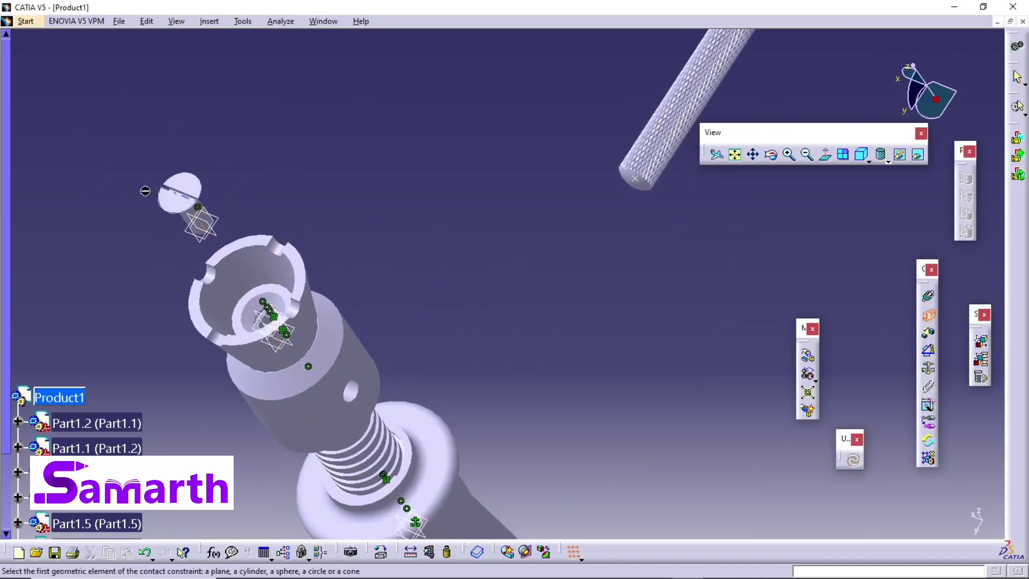
{"action": "left_click", "coordinate": [264, 312]}
{"action": "middle_click_drag", "start_coordinate": [360, 305], "coordinate": [155, 320]}
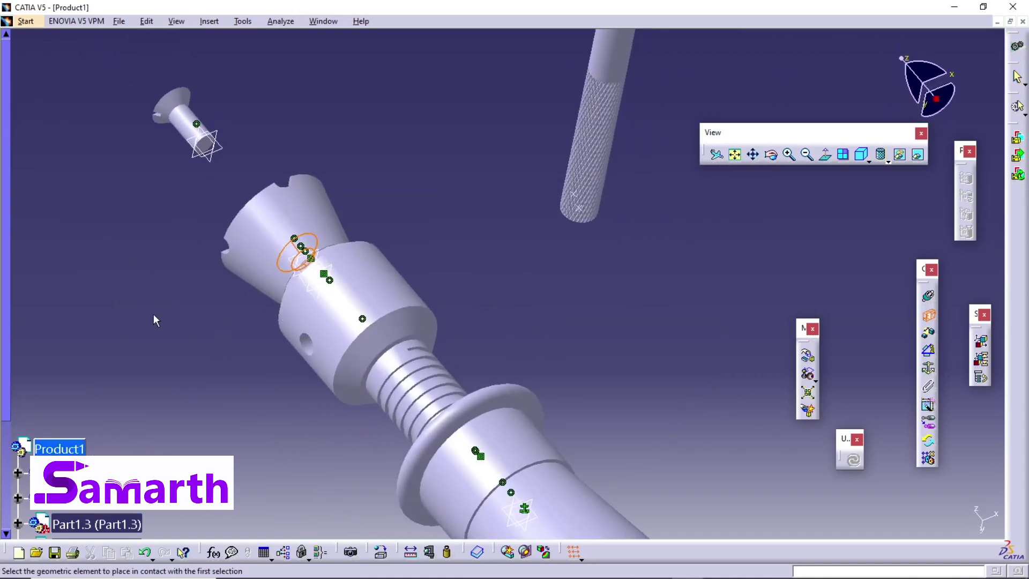
{"action": "left_click", "coordinate": [183, 102]}
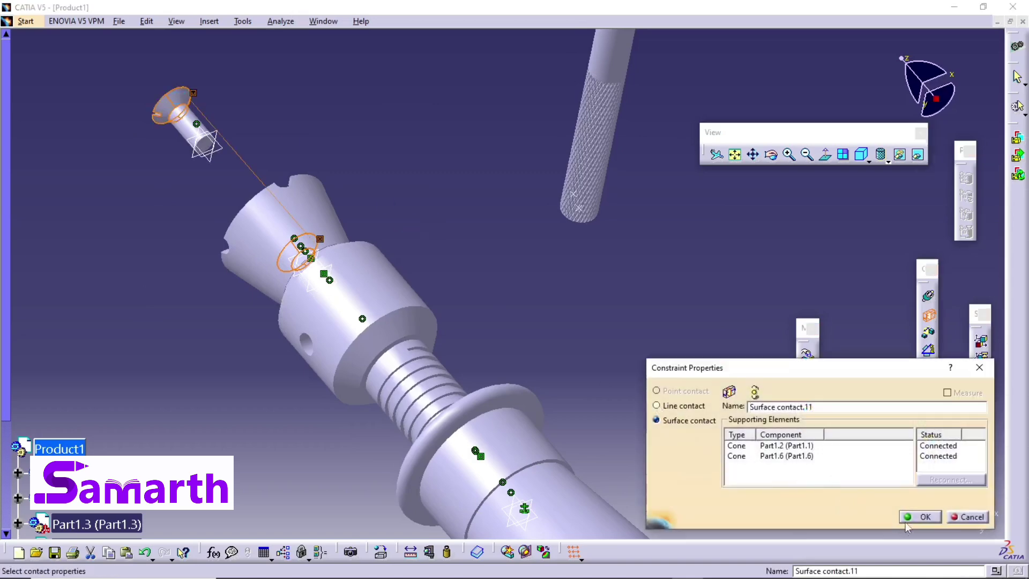
{"action": "left_click", "coordinate": [921, 517]}
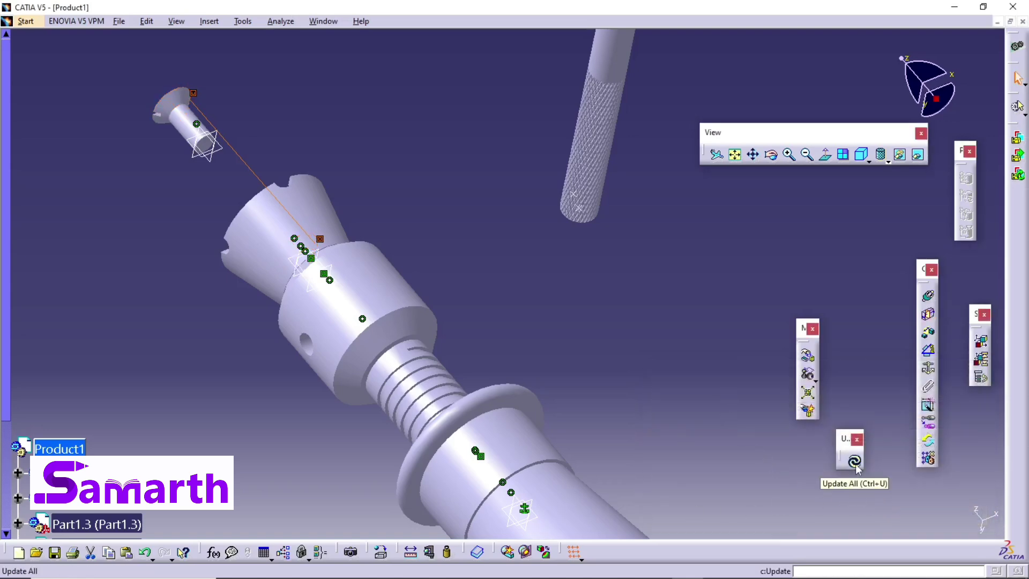
{"action": "left_click", "coordinate": [853, 462]}
{"action": "middle_click_drag", "start_coordinate": [820, 471], "coordinate": [801, 521]}
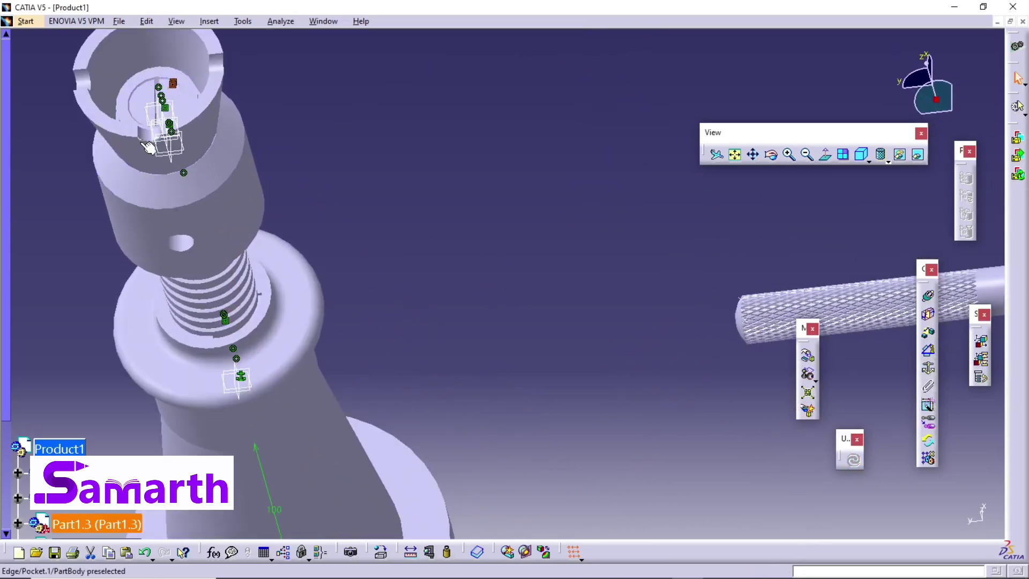
{"action": "middle_click_drag", "start_coordinate": [81, 182], "coordinate": [322, 284]}
Step: Move the knurled handle along the Y axis to the opposite side of the jack
{"action": "left_click", "coordinate": [734, 154]}
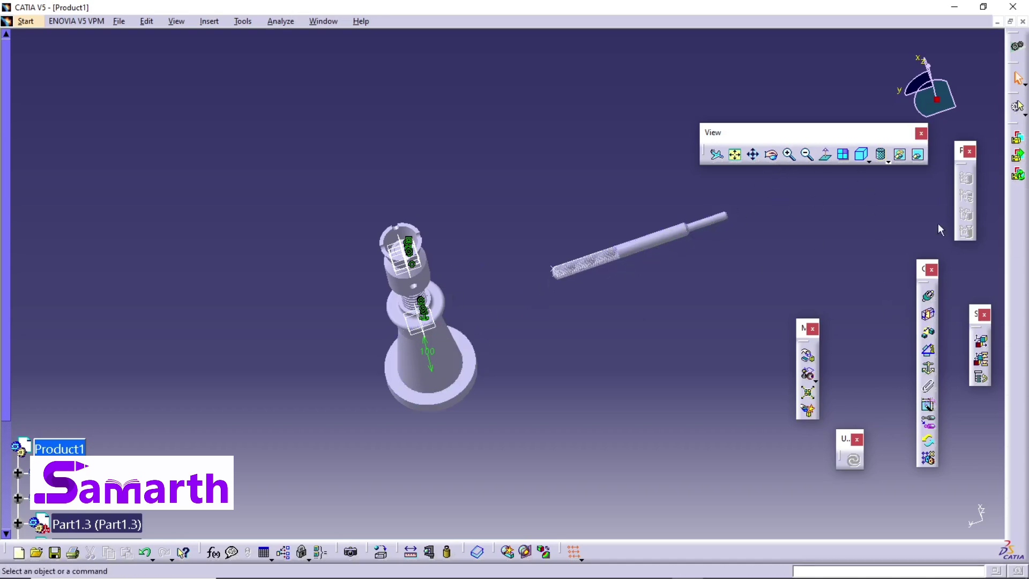
{"action": "left_click", "coordinate": [807, 357]}
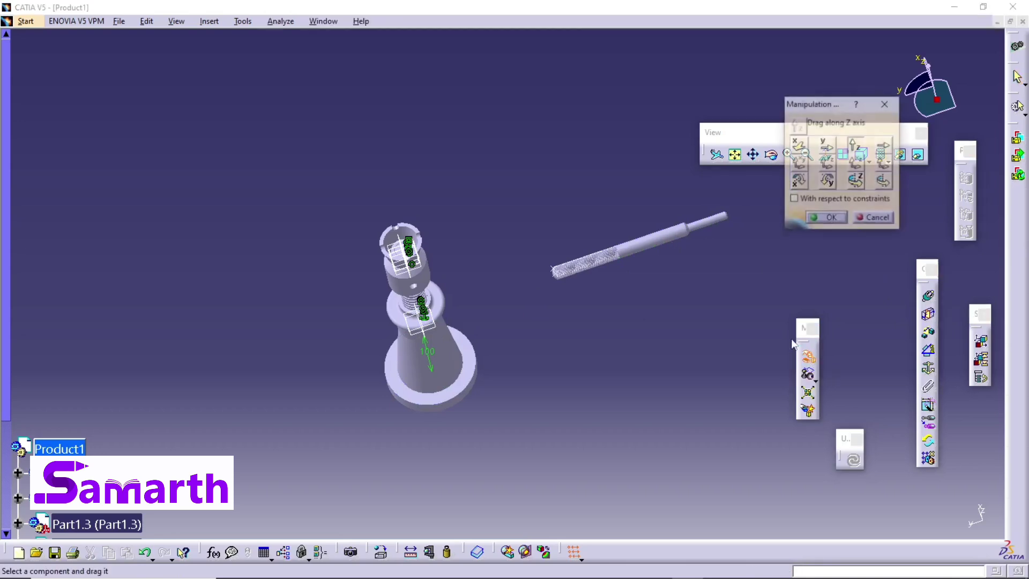
{"action": "left_click", "coordinate": [826, 145]}
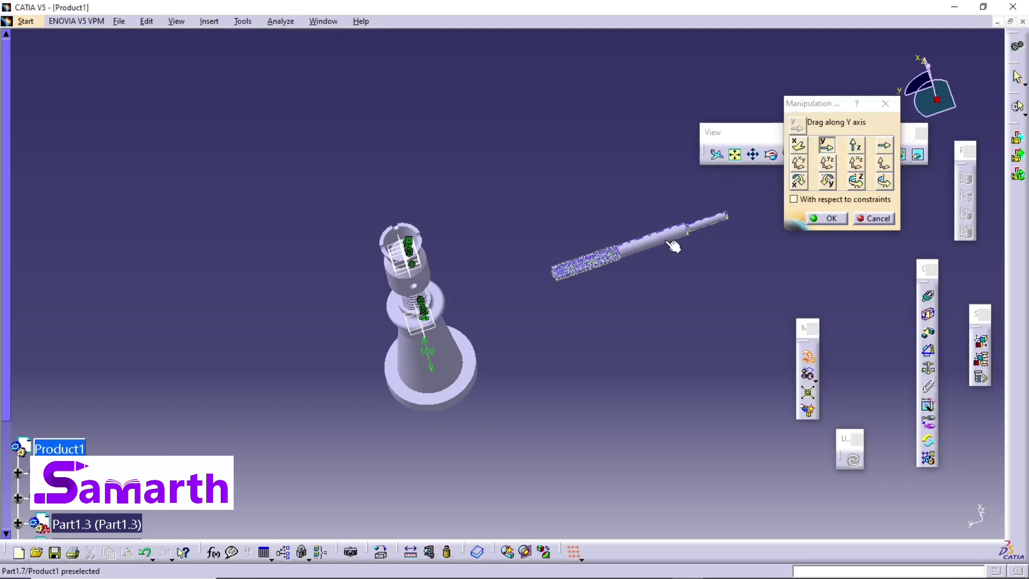
{"action": "left_click_drag", "start_coordinate": [673, 246], "coordinate": [231, 322]}
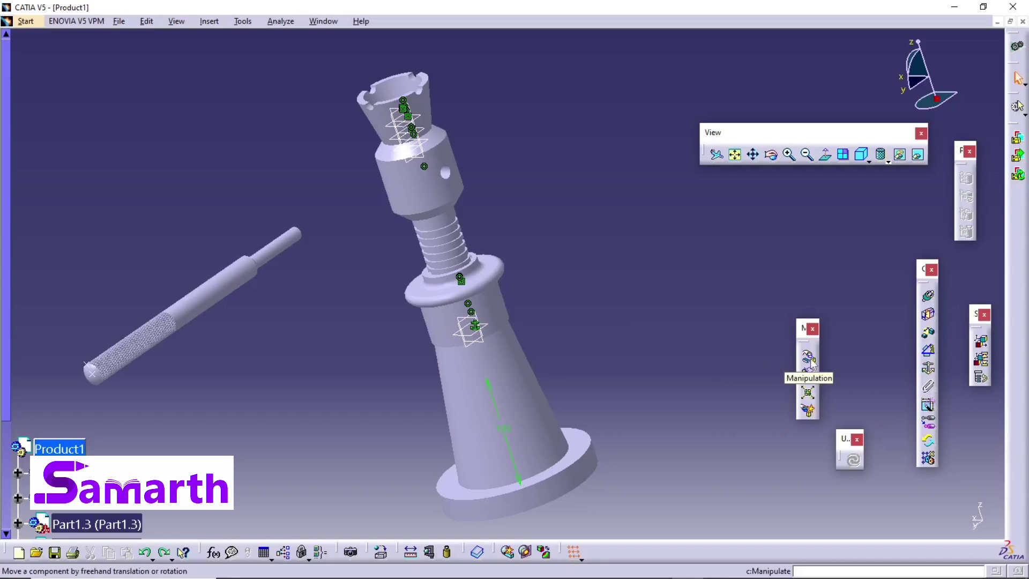
Step: Rotate the knurled handle around the screw head's central axis until its slim end faces the cross hole from the opposite side
{"action": "left_click", "coordinate": [808, 358]}
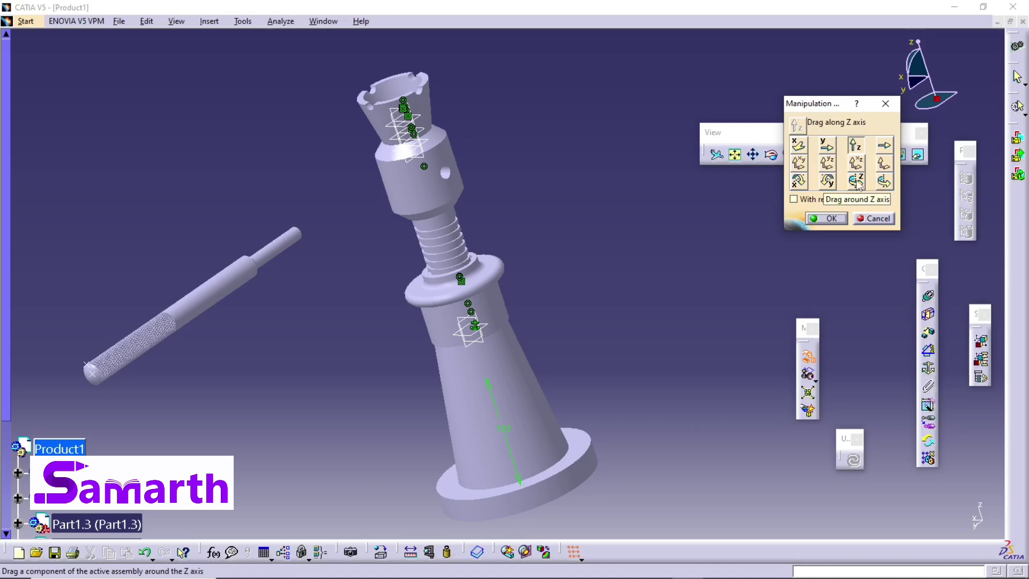
{"action": "left_click", "coordinate": [884, 182]}
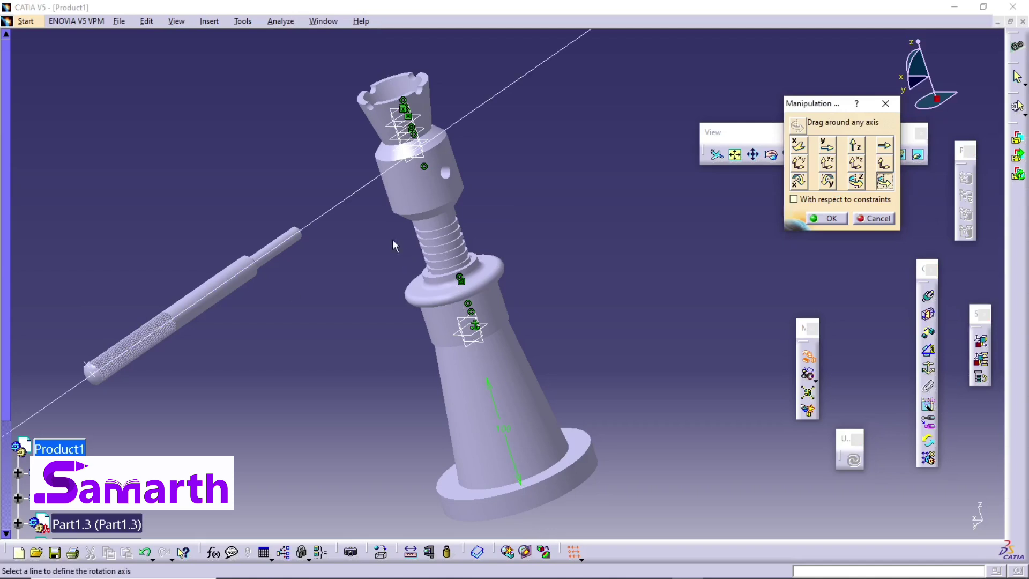
{"action": "left_click", "coordinate": [427, 191]}
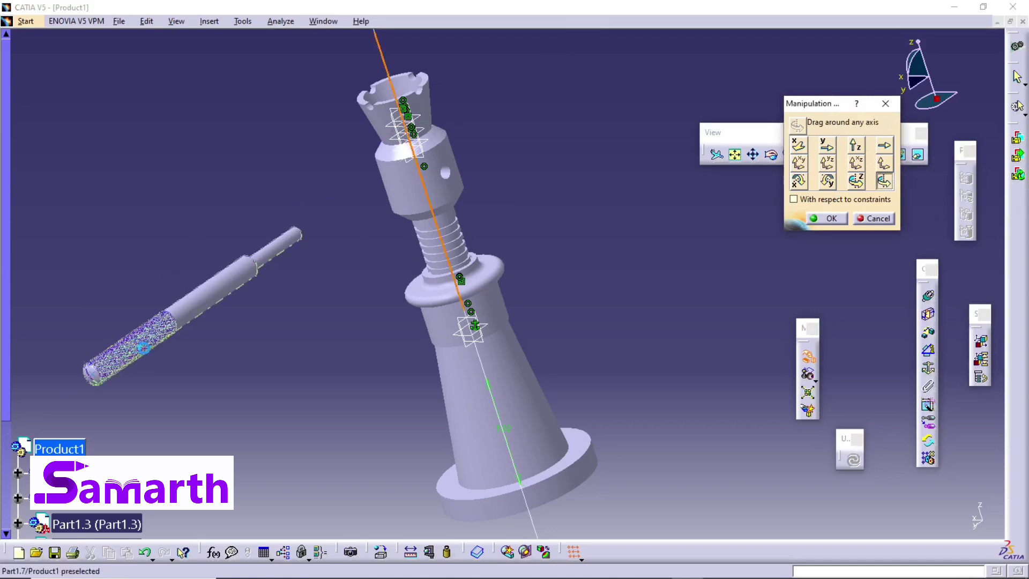
{"action": "left_click_drag", "start_coordinate": [155, 347], "coordinate": [695, 151]}
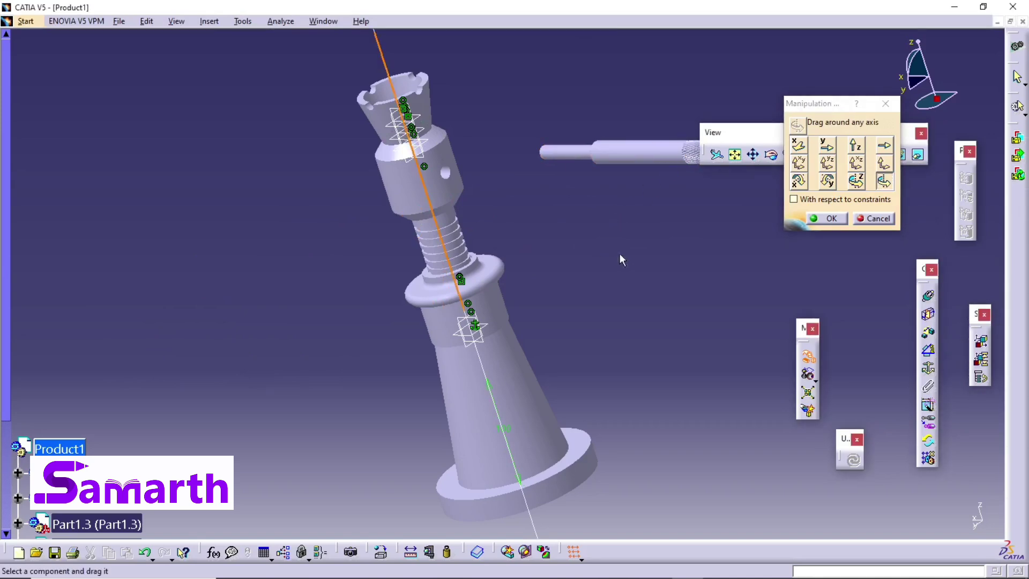
{"action": "left_click", "coordinate": [842, 220]}
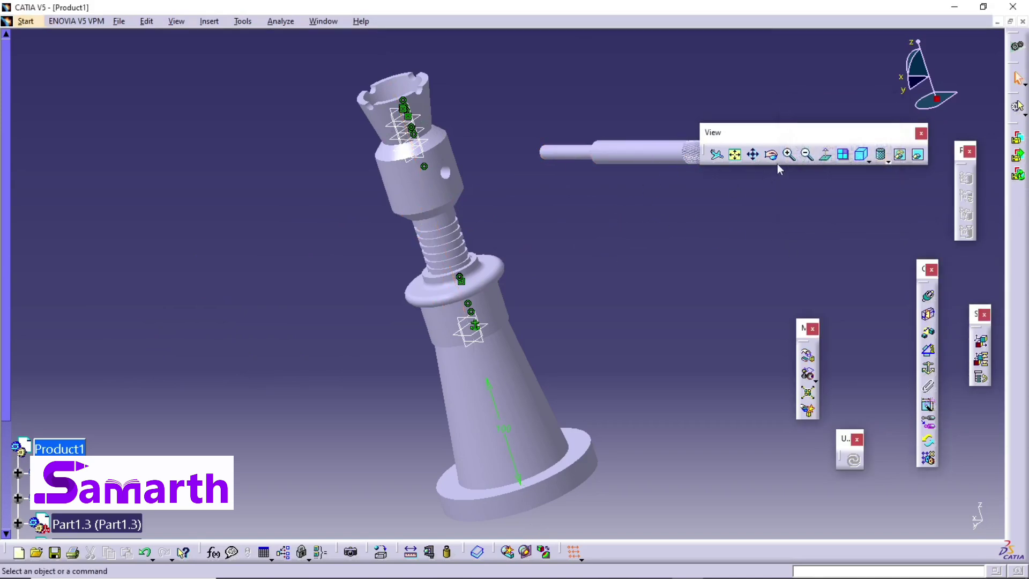
Step: Add a coincidence constraint between the handle's axis and the axis of the cross hole in the screw head, and update the assembly
{"action": "left_click_drag", "start_coordinate": [799, 86], "coordinate": [776, 73]}
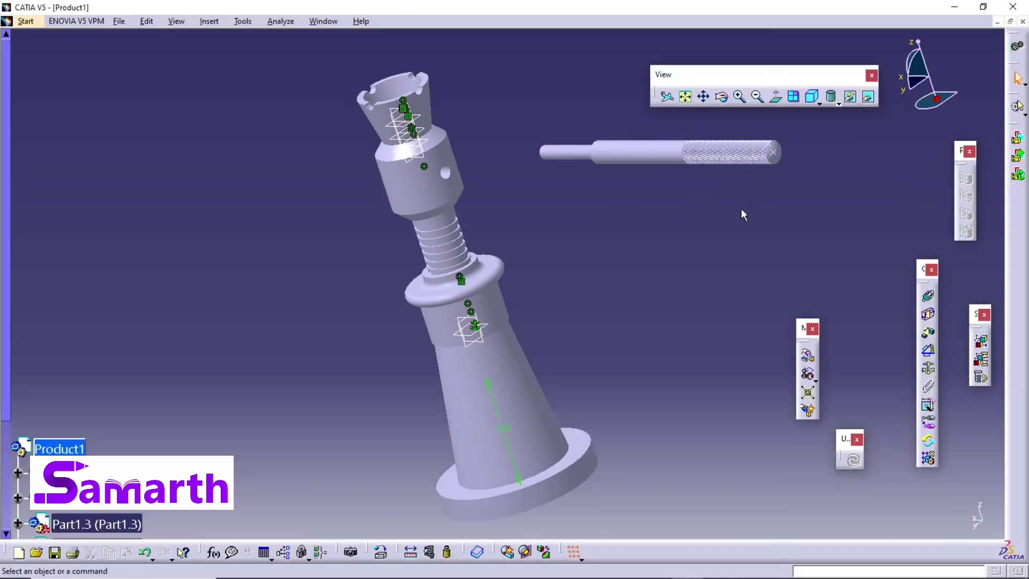
{"action": "left_click", "coordinate": [928, 297]}
{"action": "left_click", "coordinate": [583, 155]}
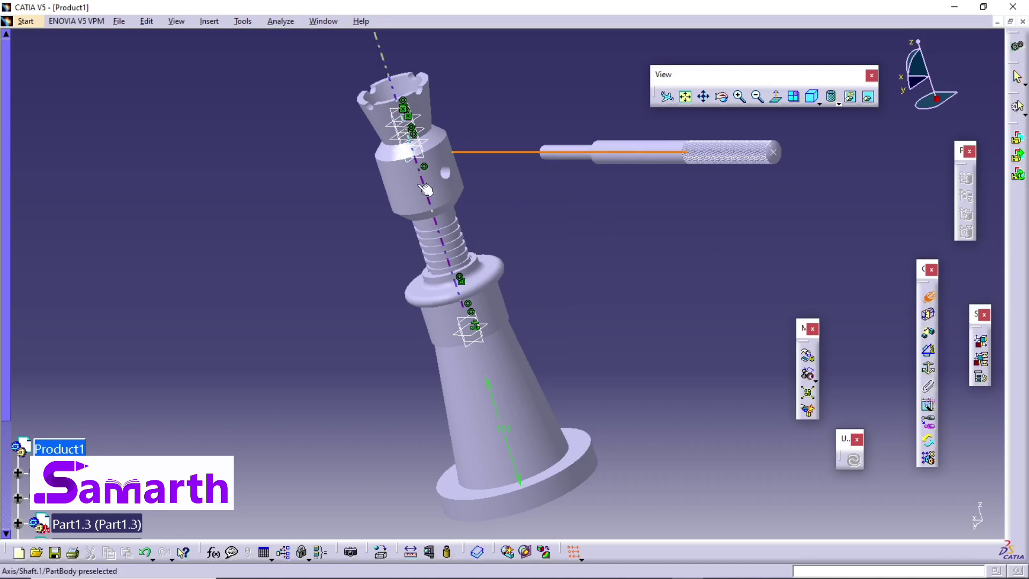
{"action": "left_click", "coordinate": [458, 176]}
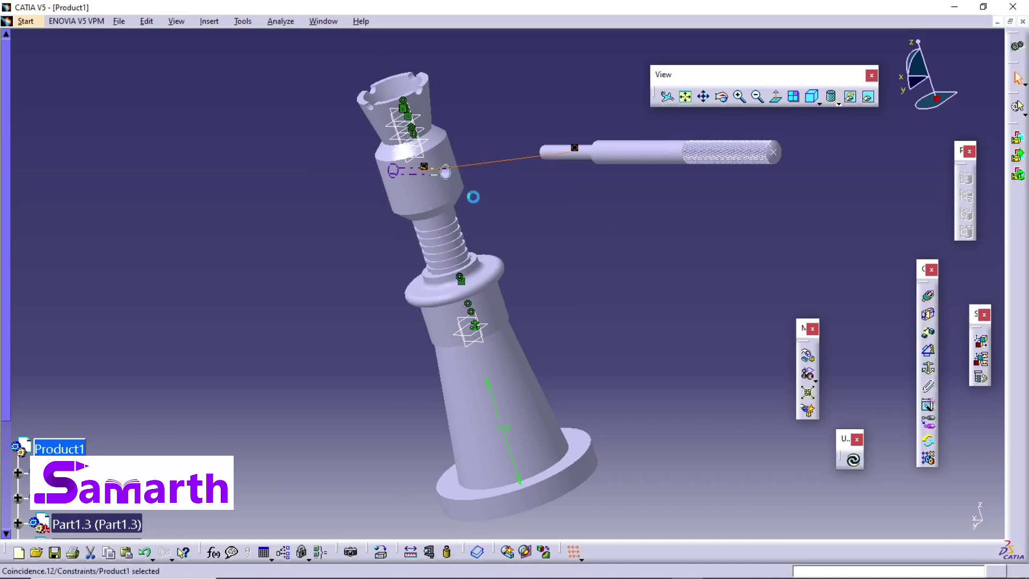
{"action": "left_click", "coordinate": [852, 460]}
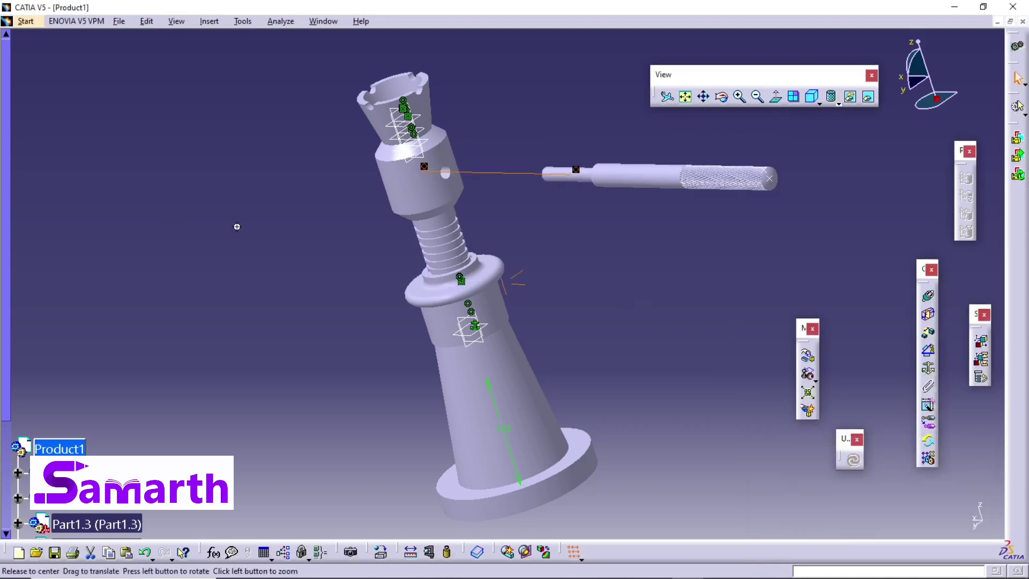
Step: Move the handle along the Y and X axes until its slim end passes through the screw head's cross hole
{"action": "middle_click_drag", "start_coordinate": [236, 225], "coordinate": [807, 248]}
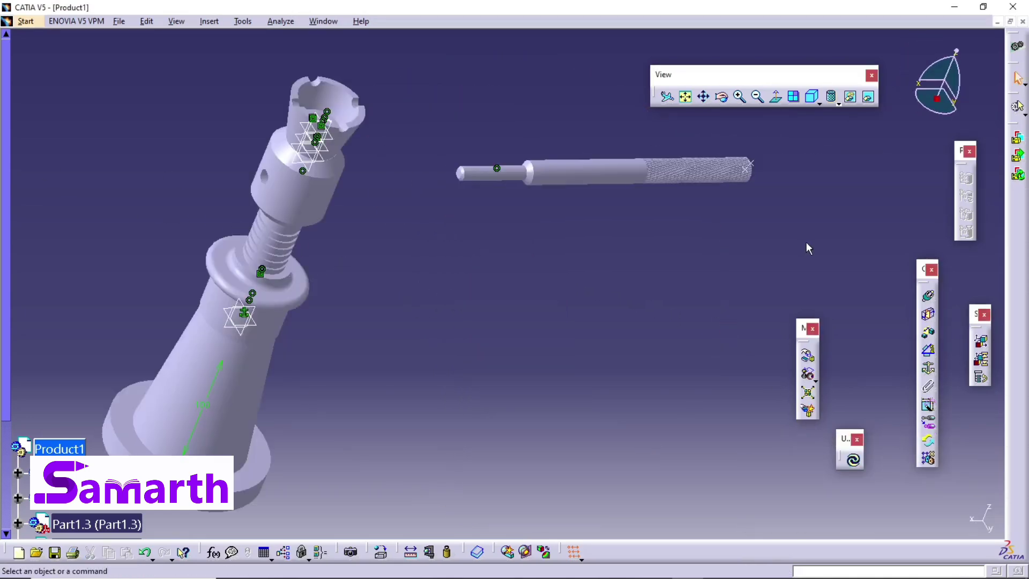
{"action": "left_click", "coordinate": [808, 358]}
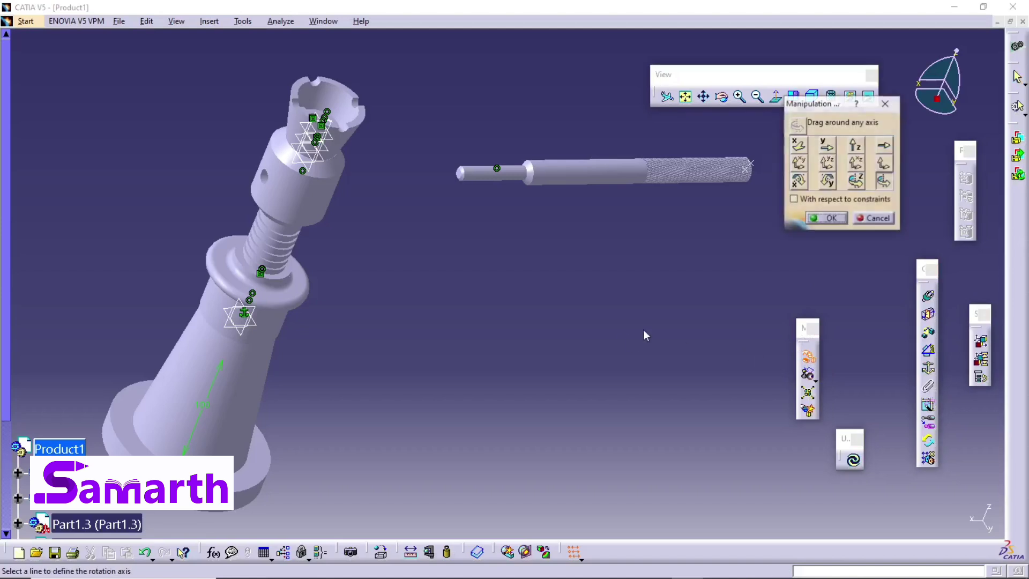
{"action": "left_click", "coordinate": [826, 145]}
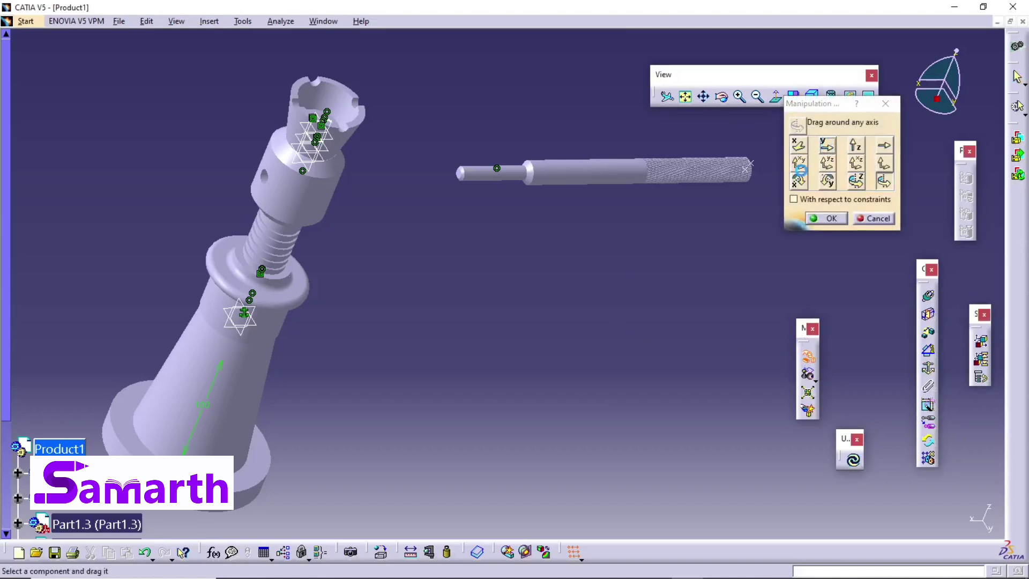
{"action": "left_click_drag", "start_coordinate": [647, 175], "coordinate": [566, 221]}
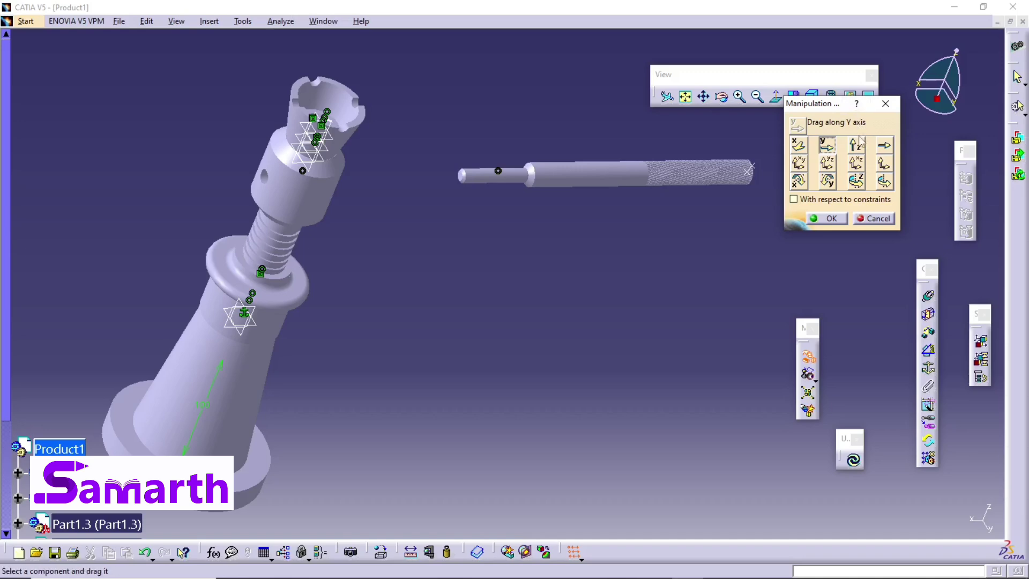
{"action": "left_click", "coordinate": [798, 147]}
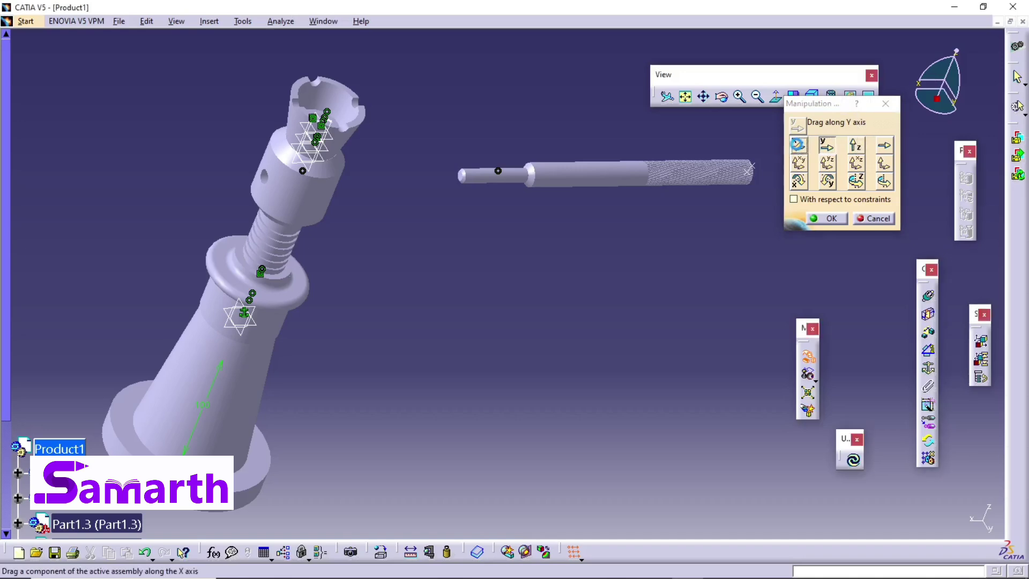
{"action": "left_click_drag", "start_coordinate": [712, 168], "coordinate": [482, 218]}
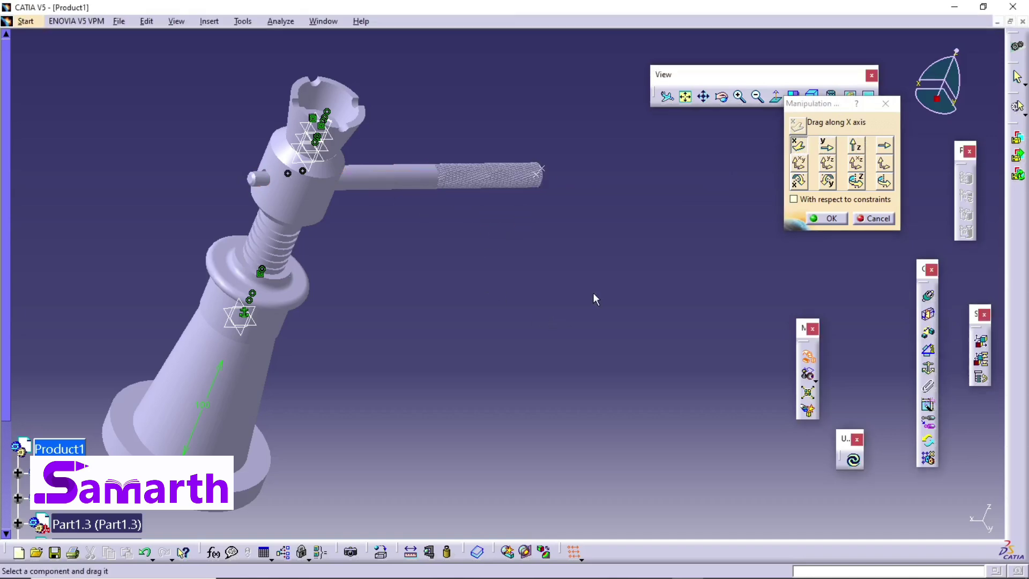
{"action": "left_click", "coordinate": [831, 219]}
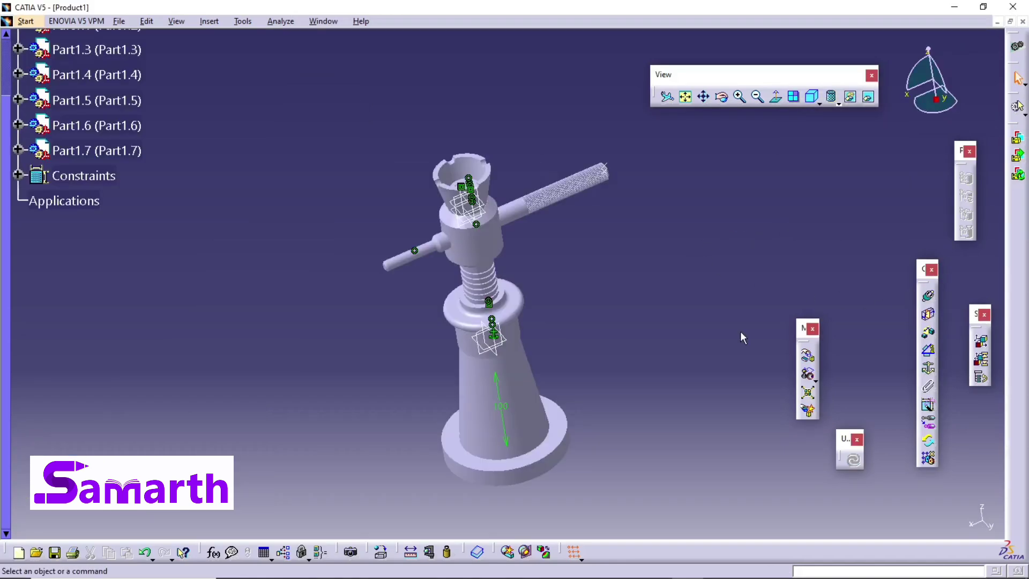
Step: Add a 31 mm offset constraint between Part1.6's yz plane and the end face of the handle's slim end, and update the assembly
{"action": "left_click", "coordinate": [928, 337]}
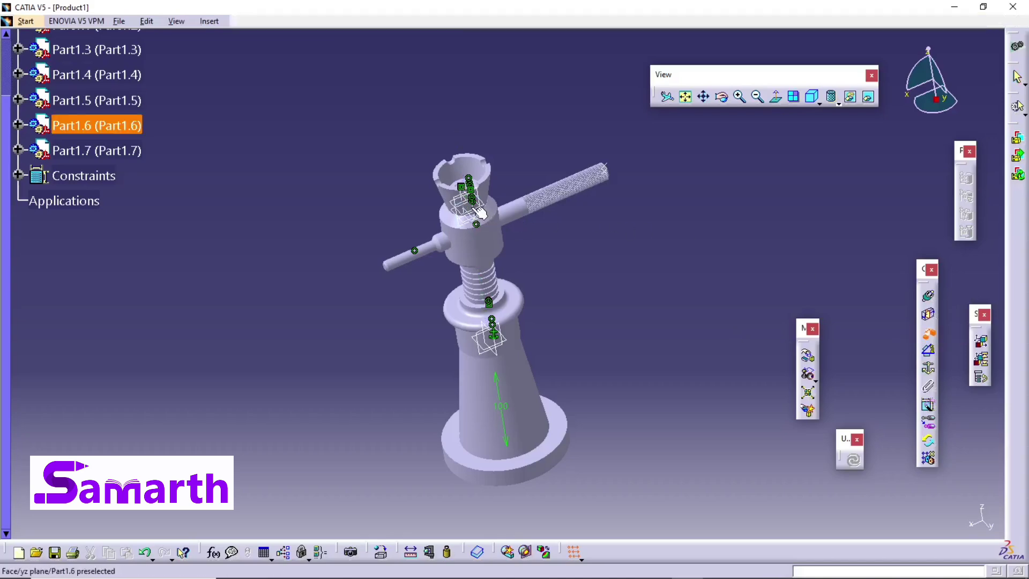
{"action": "left_click", "coordinate": [478, 210]}
{"action": "middle_click_drag", "start_coordinate": [365, 283], "coordinate": [441, 311]}
{"action": "left_click", "coordinate": [739, 97]}
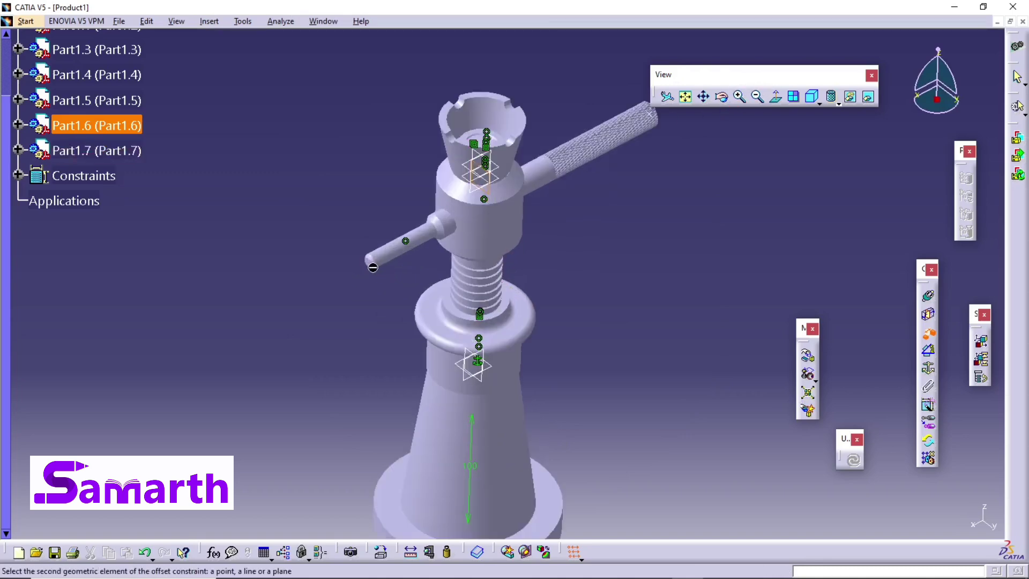
{"action": "left_click", "coordinate": [371, 263]}
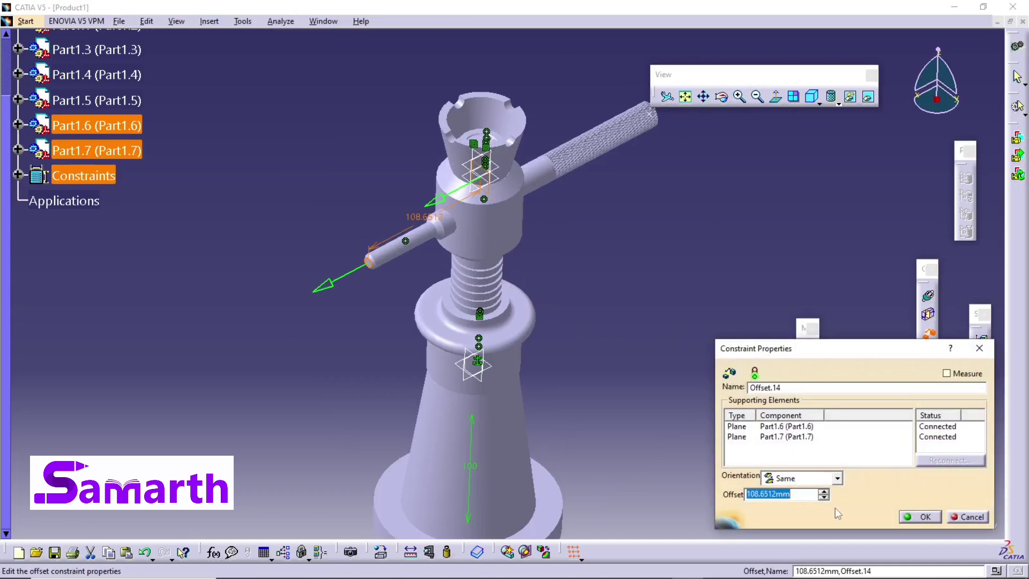
{"action": "type", "text": "31"}
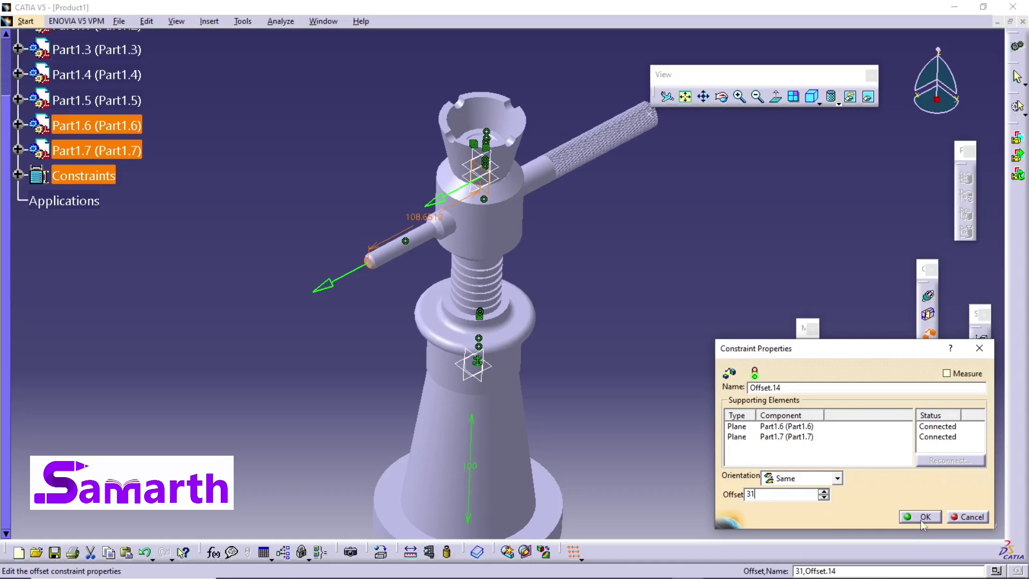
{"action": "left_click", "coordinate": [921, 517]}
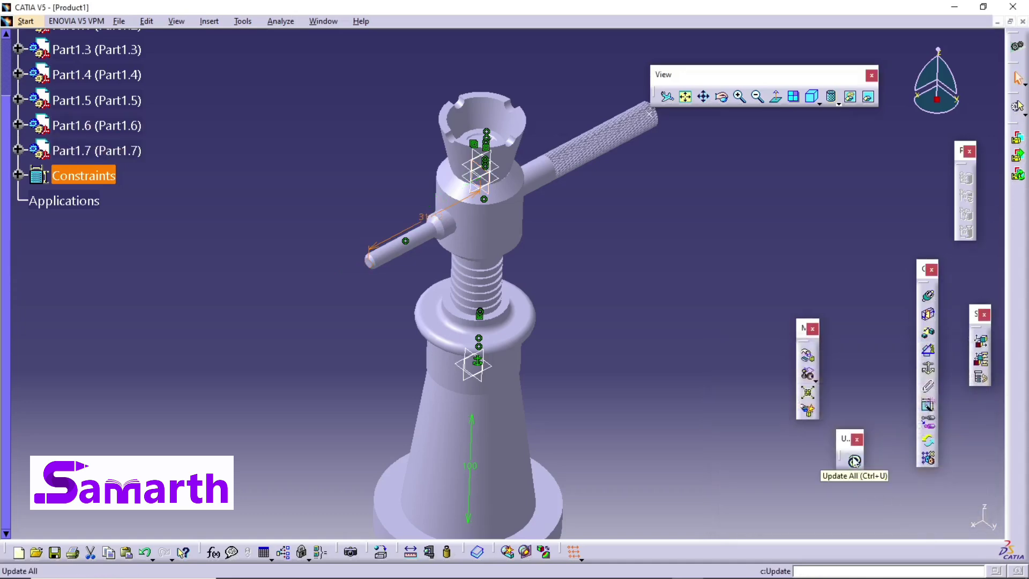
{"action": "left_click", "coordinate": [854, 461]}
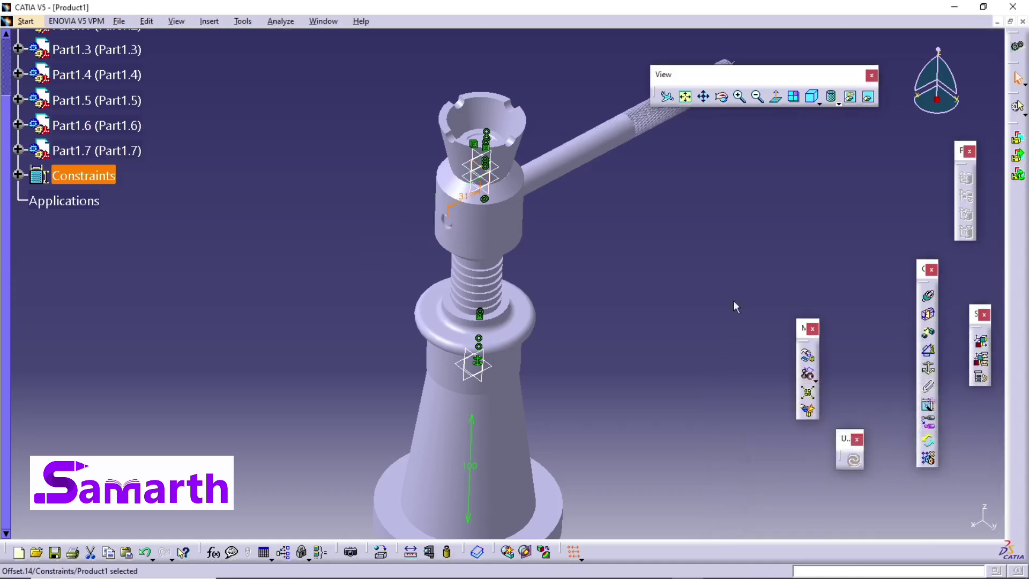
Step: Fit the whole screw jack in the view and hide all assembly constraints
{"action": "left_click_drag", "start_coordinate": [749, 132], "coordinate": [749, 172]}
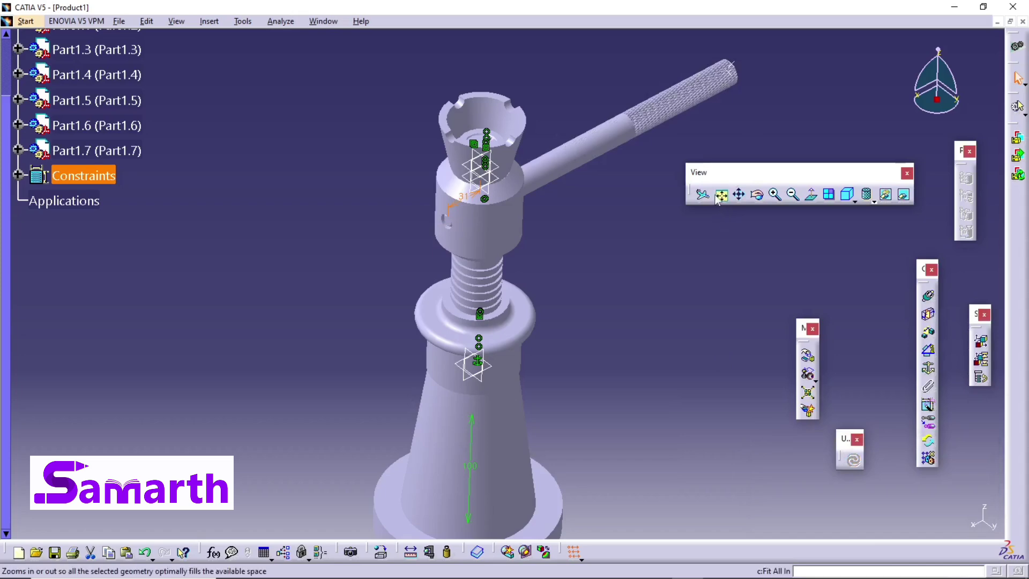
{"action": "left_click", "coordinate": [721, 193]}
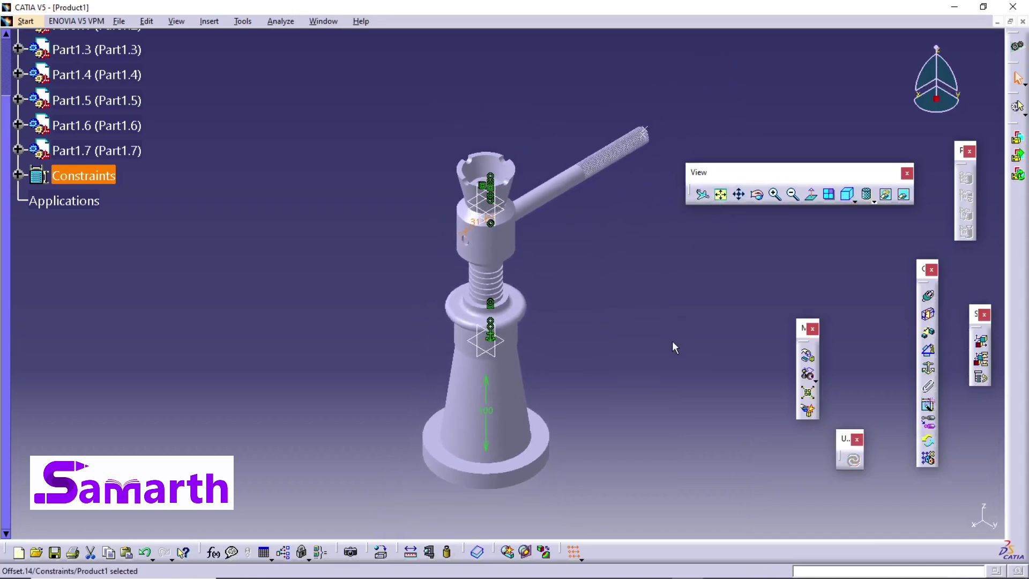
{"action": "left_click", "coordinate": [689, 324]}
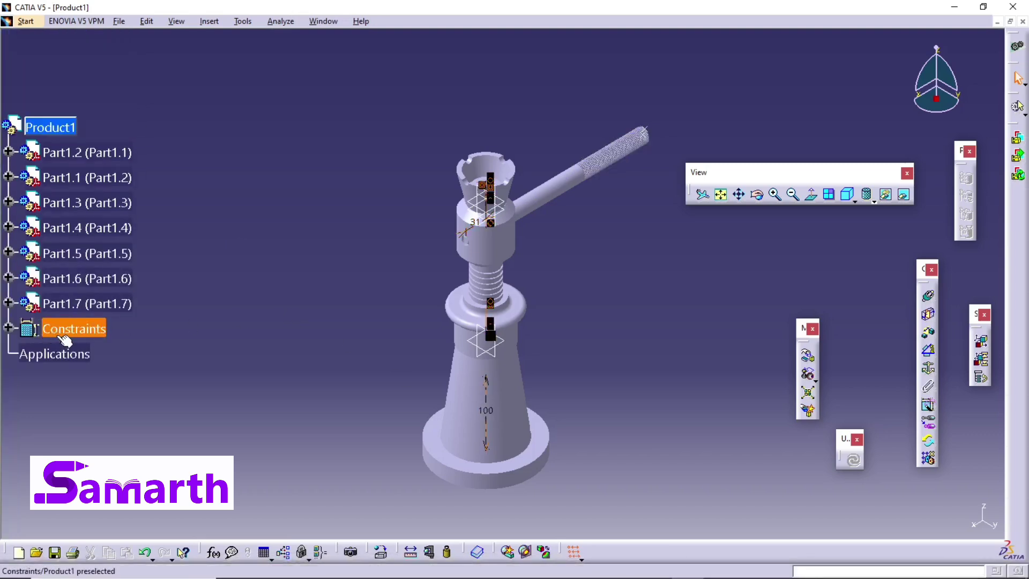
{"action": "right_click", "coordinate": [62, 337]}
{"action": "left_click", "coordinate": [92, 374]}
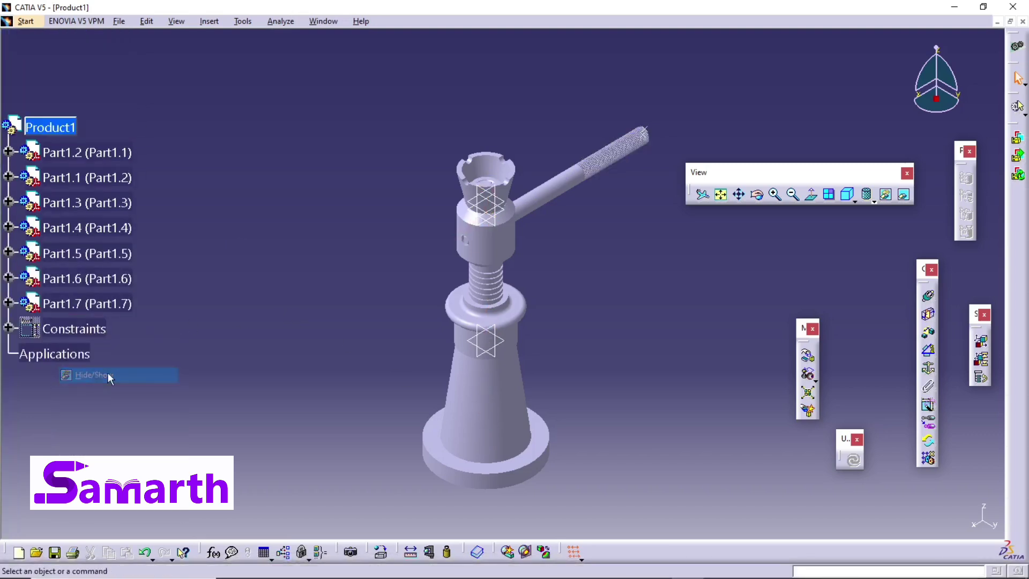